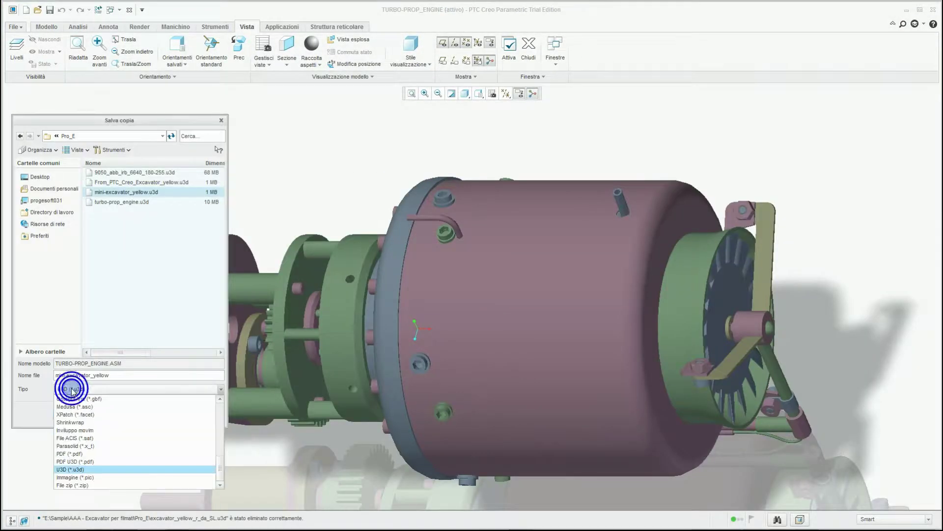
Select U3D (*.u3d) as the file type for the copy of the TURBO-PROP_ENGINE assembly.
click(73, 470)
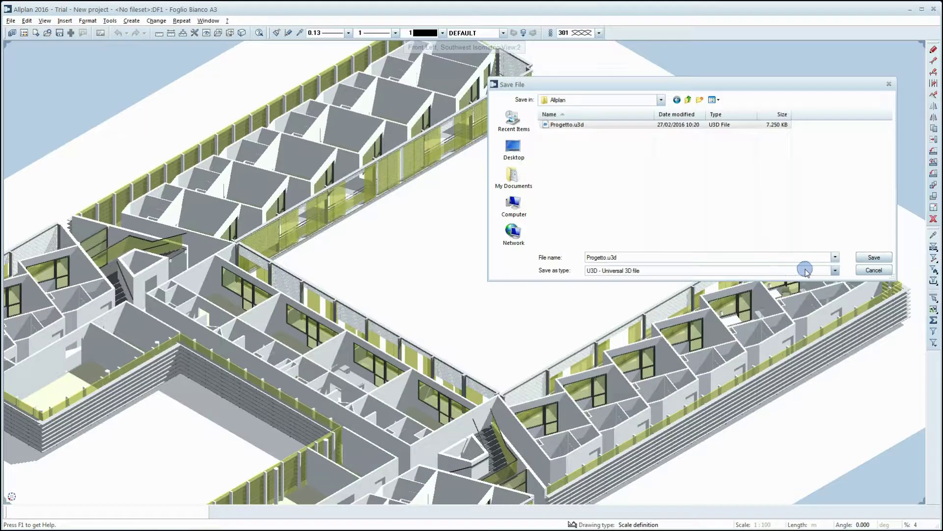
In Allplan, save the building model as Progetto.u3d in the U3D - Universal 3D file format.
click(835, 270)
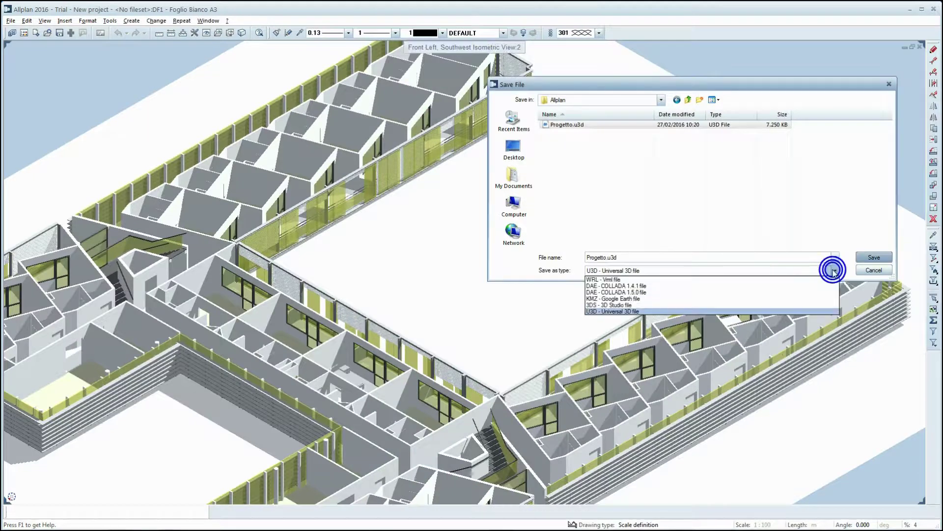
click(612, 311)
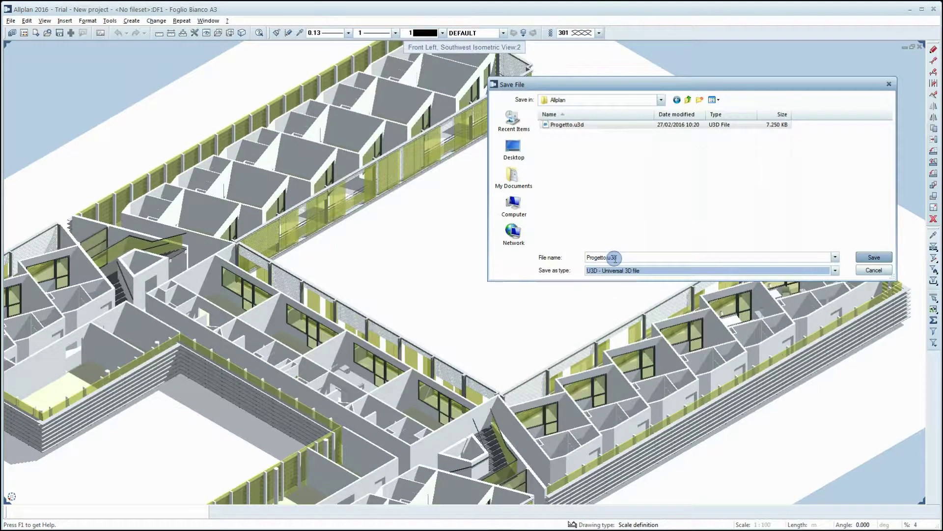
click(568, 124)
click(873, 257)
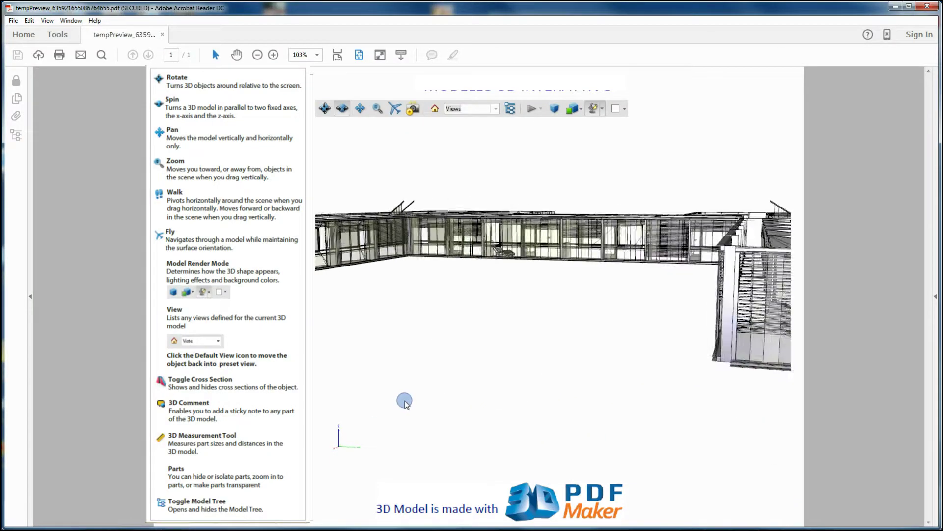
In Adobe Acrobat Reader, examine the building and engine models in the 3D PDF previews from different angles.
drag(405, 402, 468, 402)
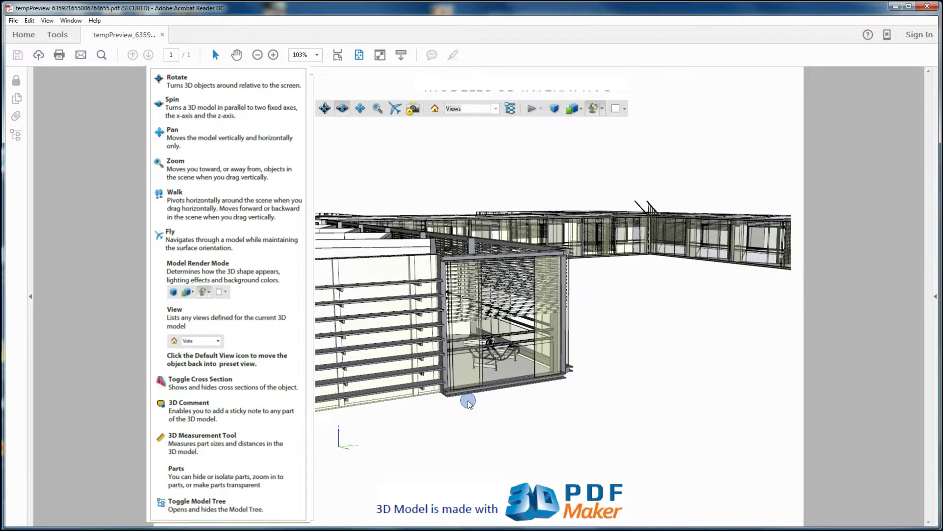
scroll(468, 402, up, 10)
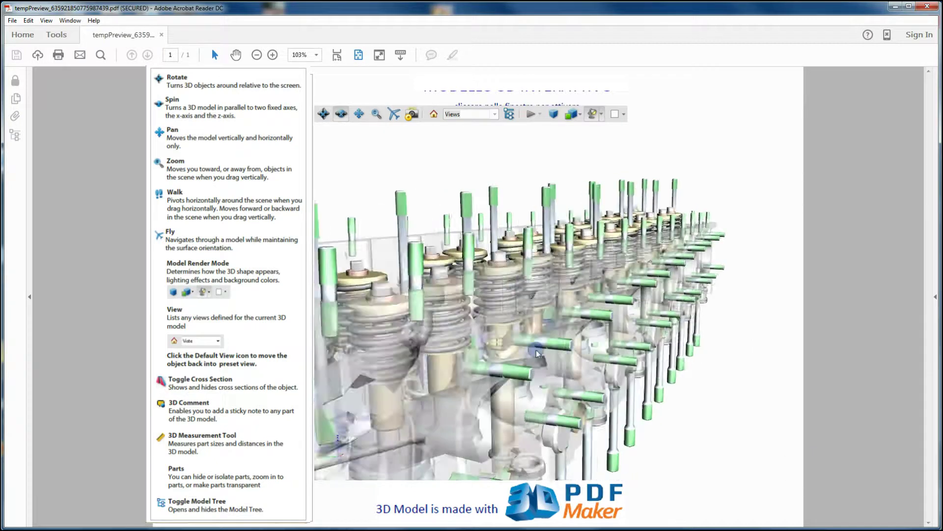
drag(537, 352, 519, 335)
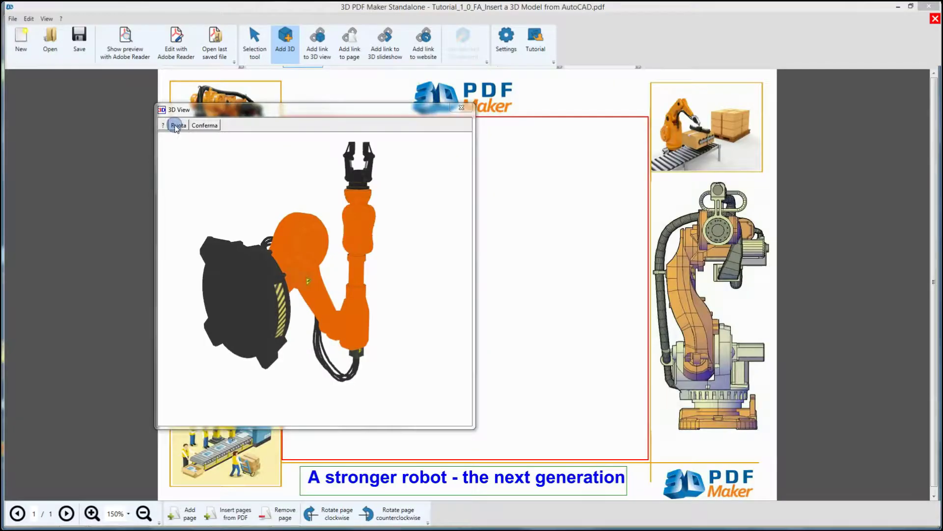
In 3D PDF Maker Standalone, rotate the imported robot until it stands upright on its base and confirm the orientation.
click(175, 126)
click(175, 126)
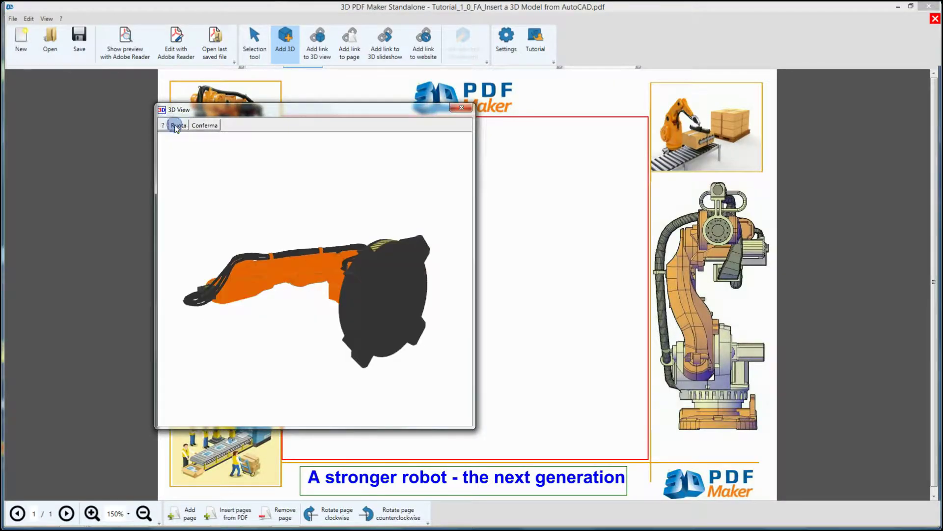
click(175, 126)
click(175, 126)
click(176, 126)
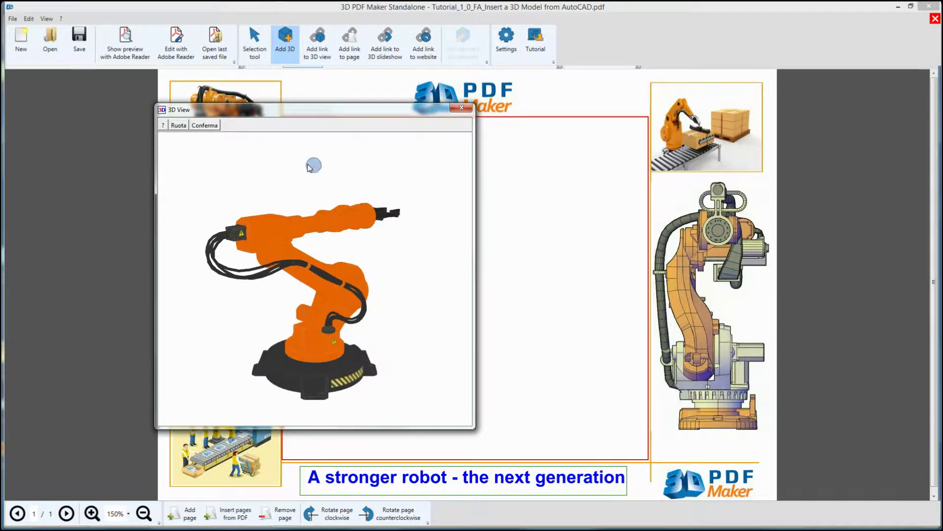
click(209, 126)
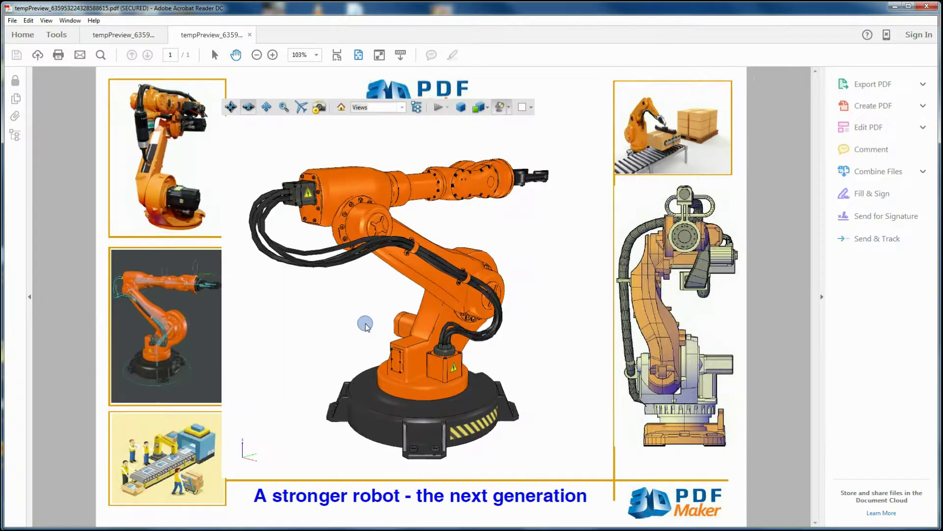
In Adobe Acrobat Reader, hide the tools pane and inspect the robot model from another angle.
click(822, 297)
drag(345, 357, 442, 349)
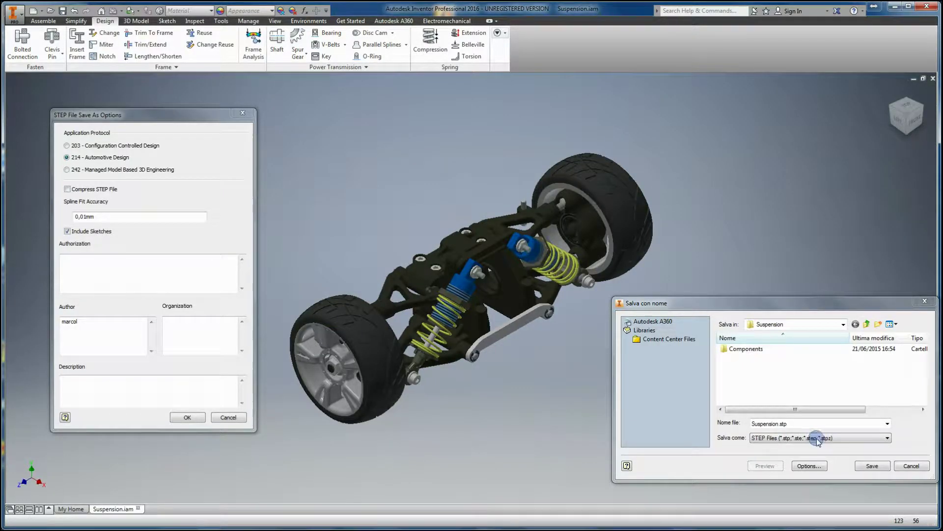
In Autodesk Inventor, accept the STEP save options for Suspension.stp with the 214 - Automotive Design protocol.
click(190, 418)
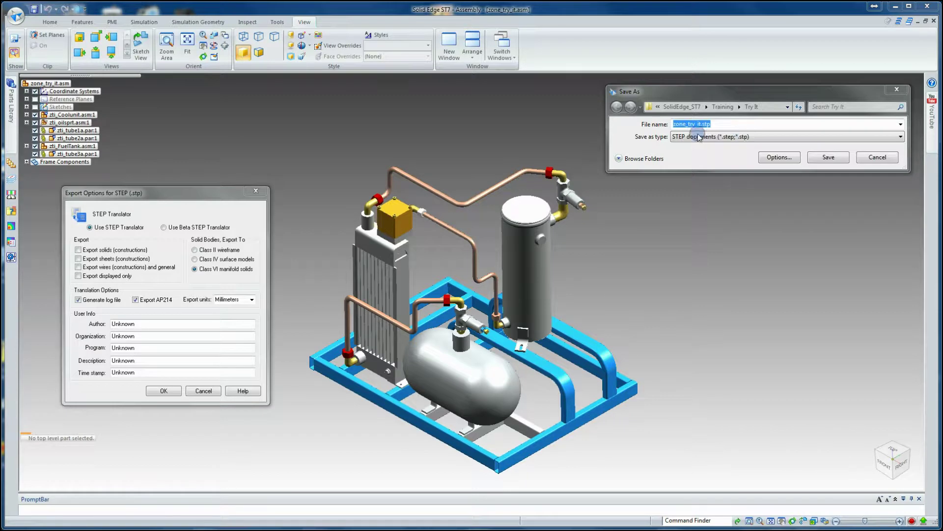
In Solid Edge, accept the STEP export options for zone_try_it.stp with Export AP214 enabled.
click(712, 140)
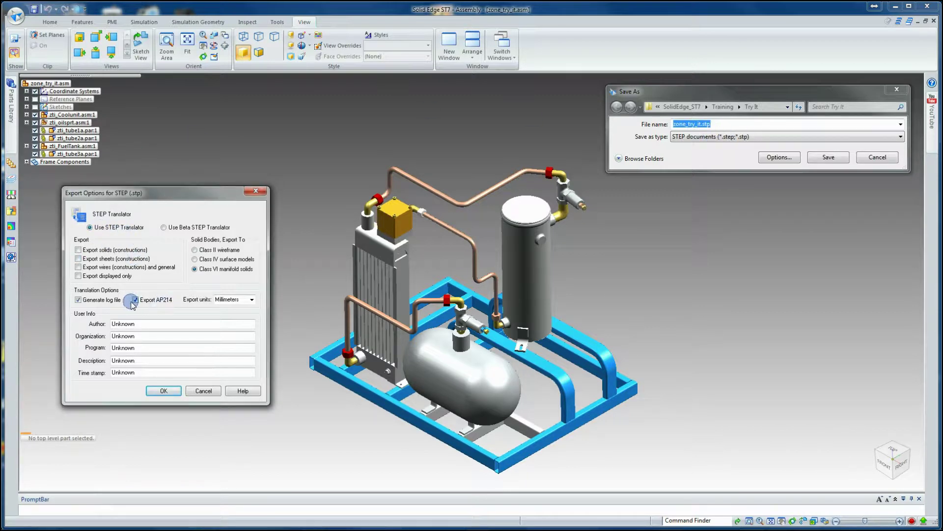
click(165, 391)
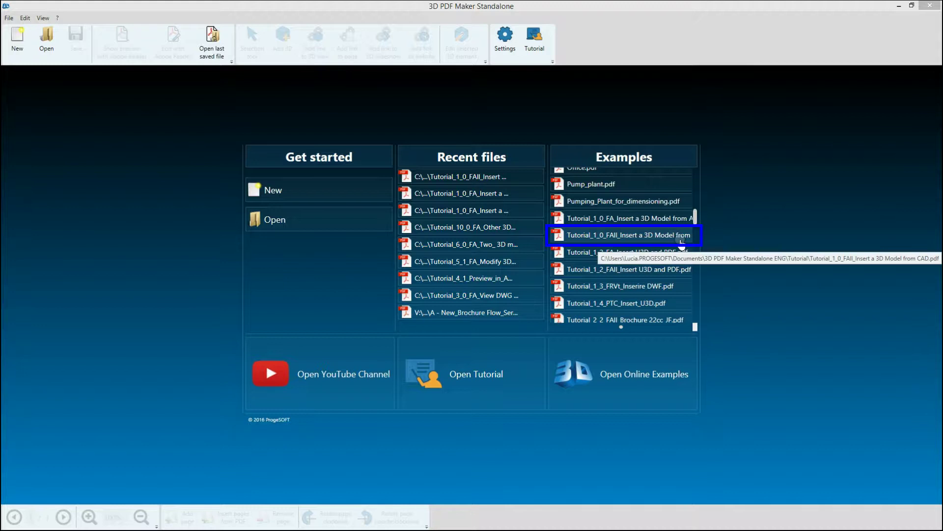
In 3D PDF Maker Standalone, open the example Tutorial_1_0_FAll_Insert a 3D Model from CAD.pdf.
click(681, 239)
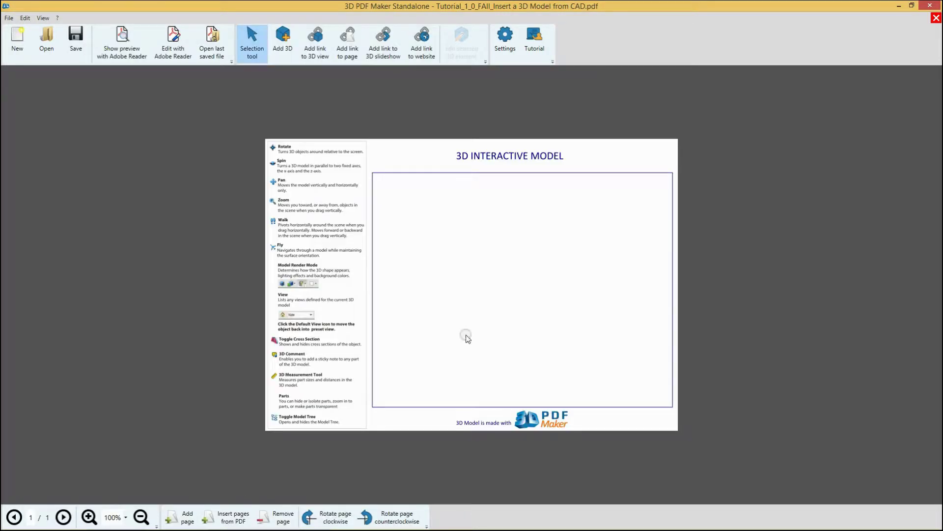
click(96, 519)
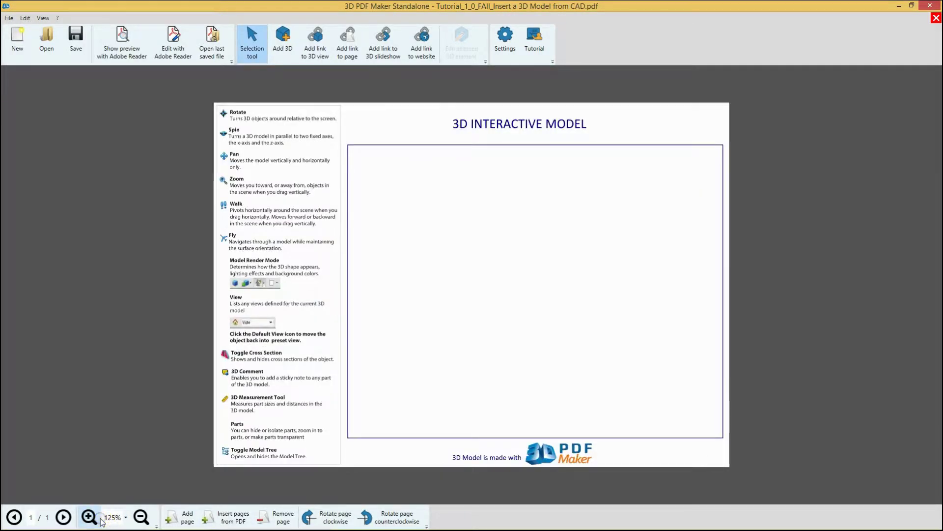
click(101, 520)
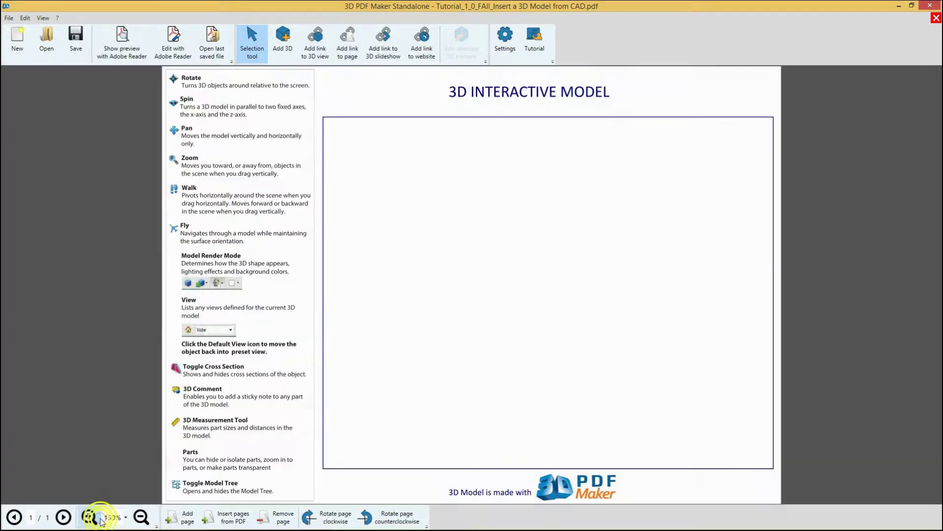
Add a 3D area filling the blue frame below the 3D INTERACTIVE MODEL title, with Convert from file as its source.
click(284, 35)
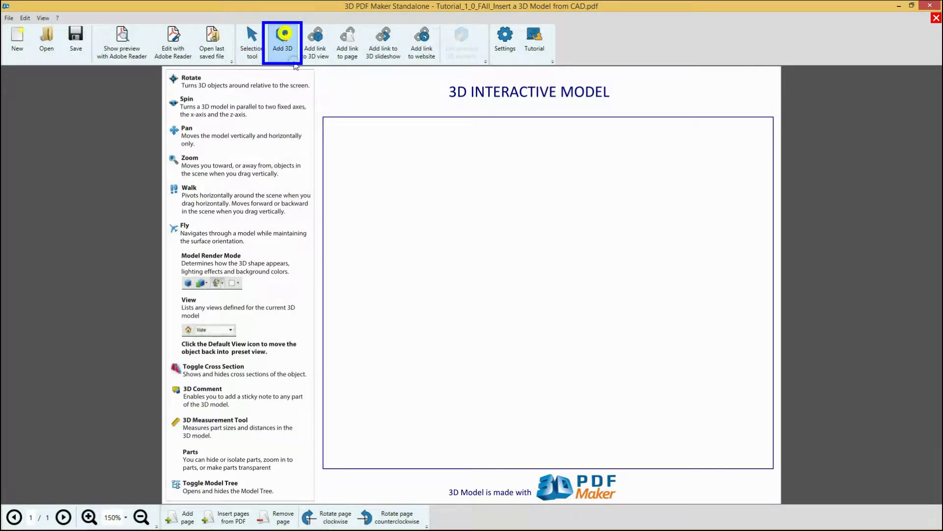
drag(325, 118, 775, 469)
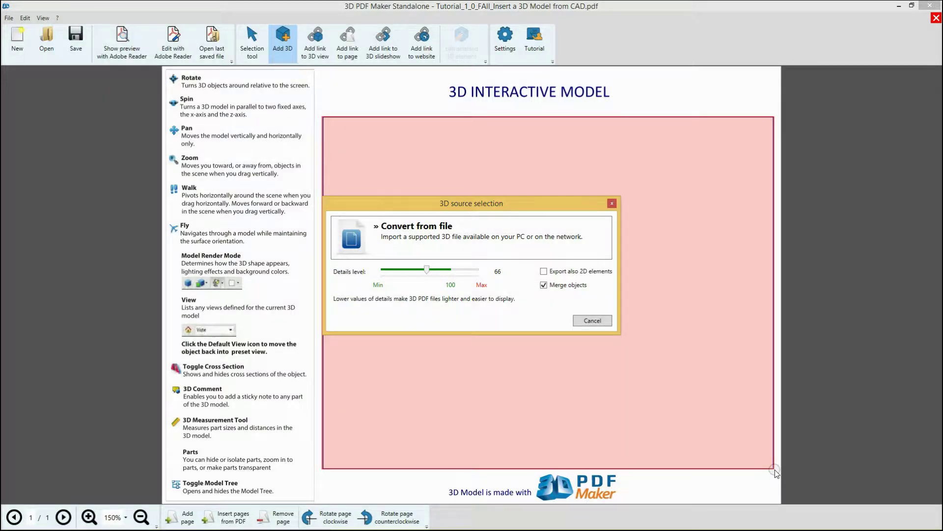
click(580, 238)
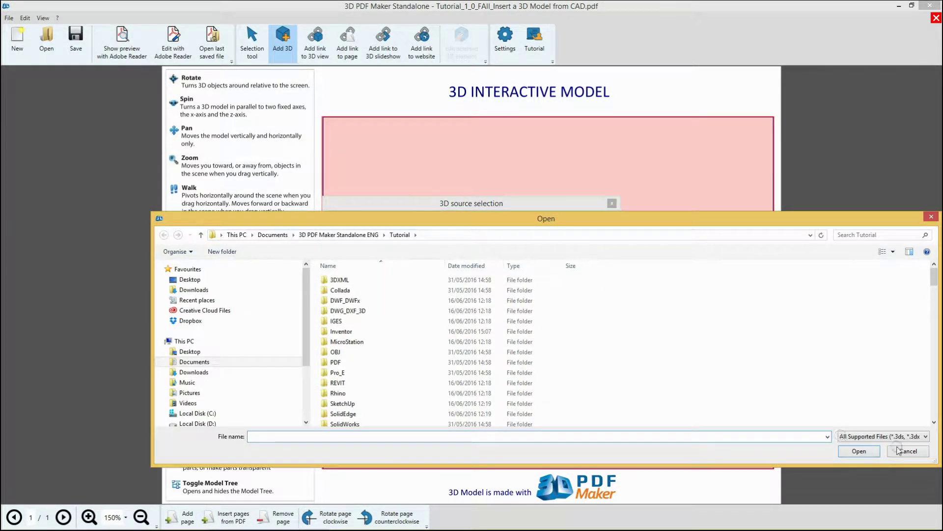
Filter the Tutorial folder to STEP (*.step, *.stp) files and import Tutorial_1_1_SA .STEP.
click(916, 438)
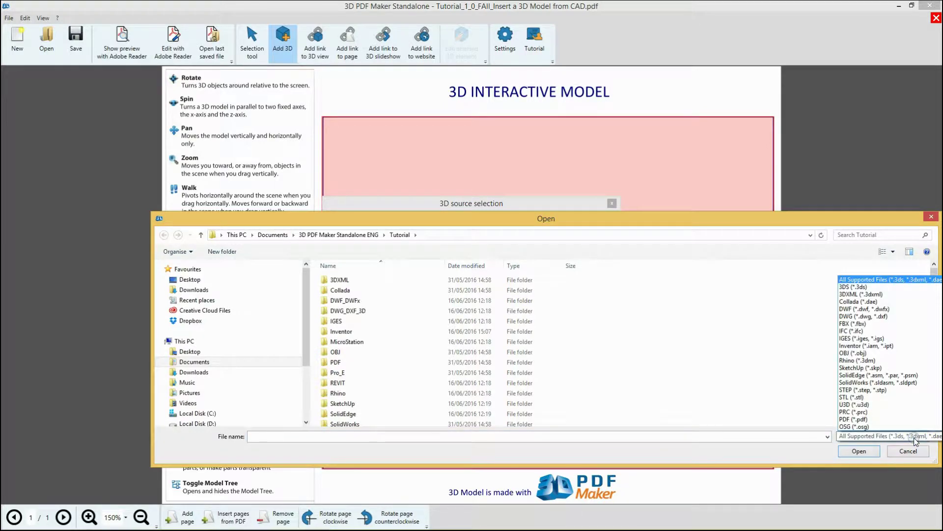
click(893, 390)
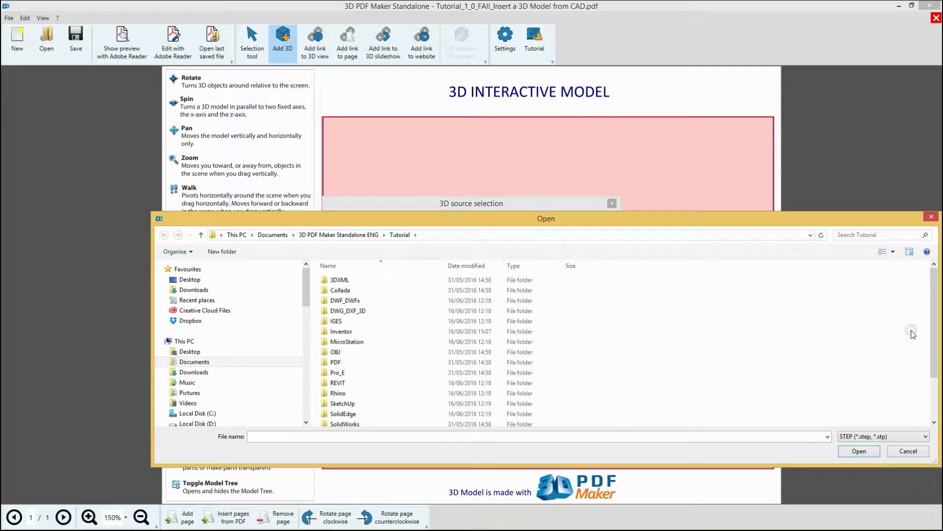
scroll(913, 335, down, 2)
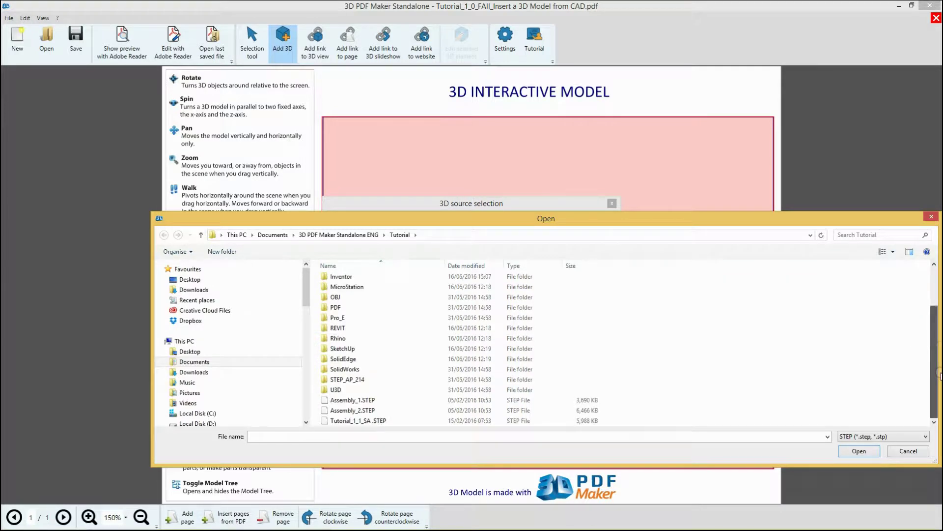
click(398, 420)
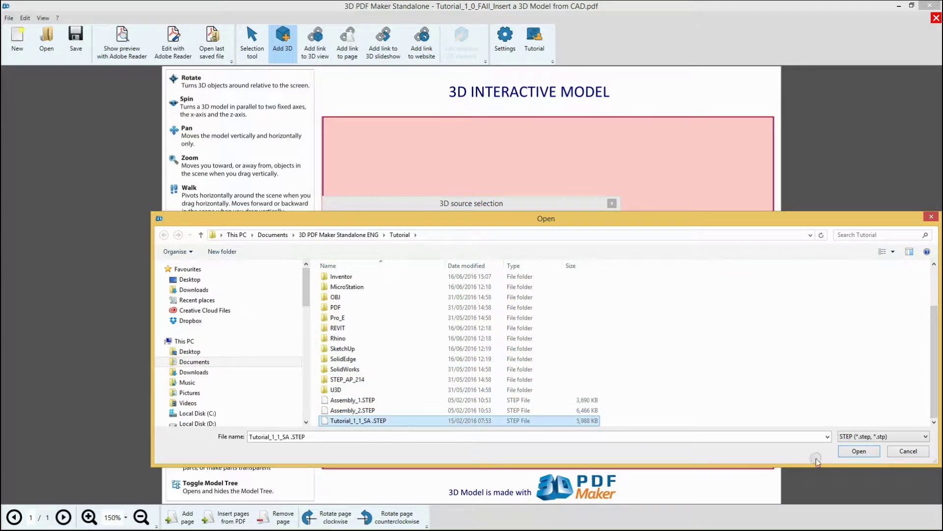
click(859, 450)
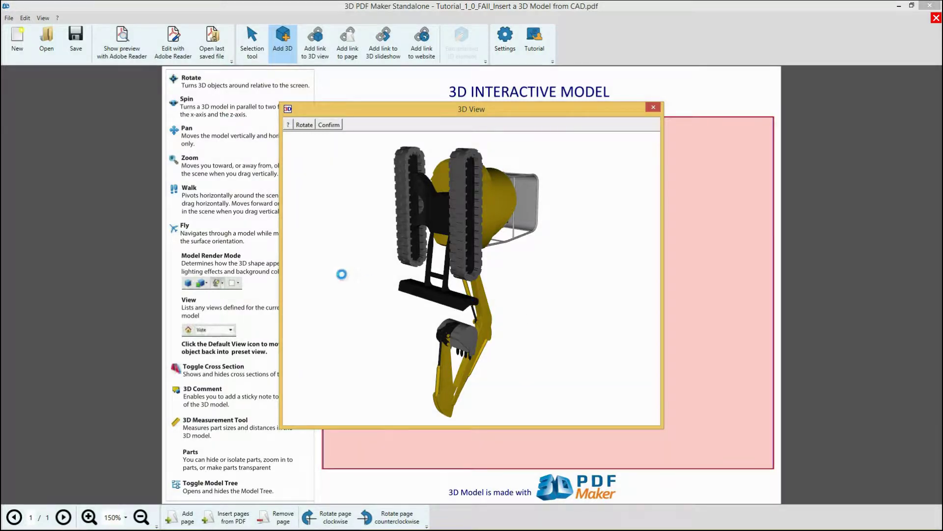
Rotate the imported excavator until it stands upright on its tracks and confirm the orientation.
click(306, 126)
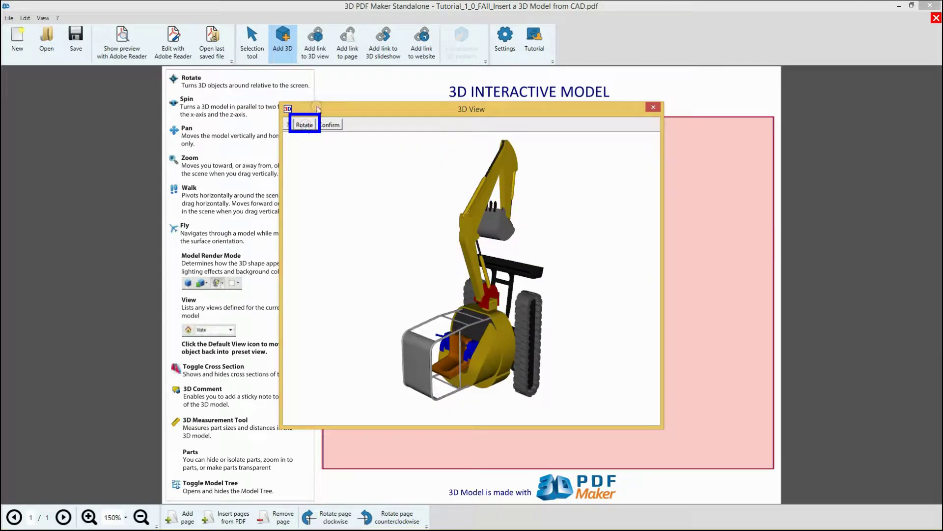
click(306, 126)
click(306, 126)
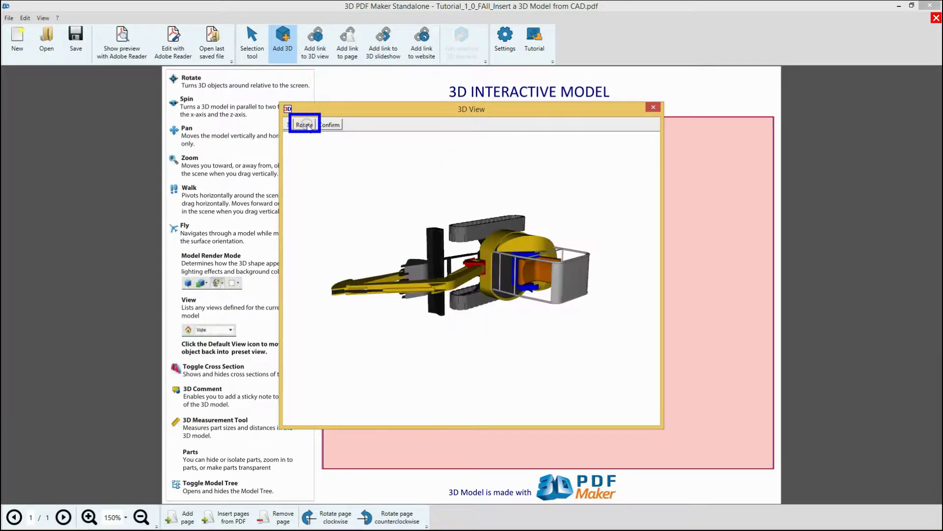
click(307, 125)
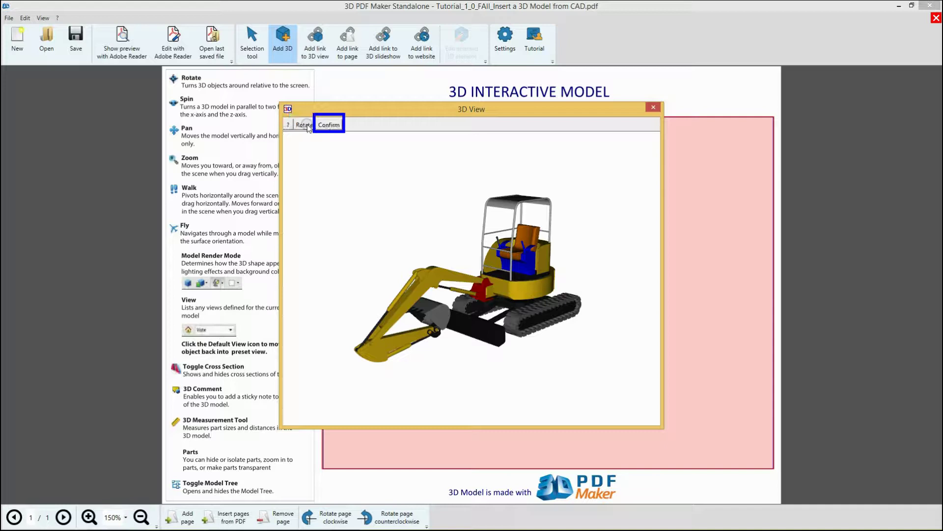
click(334, 127)
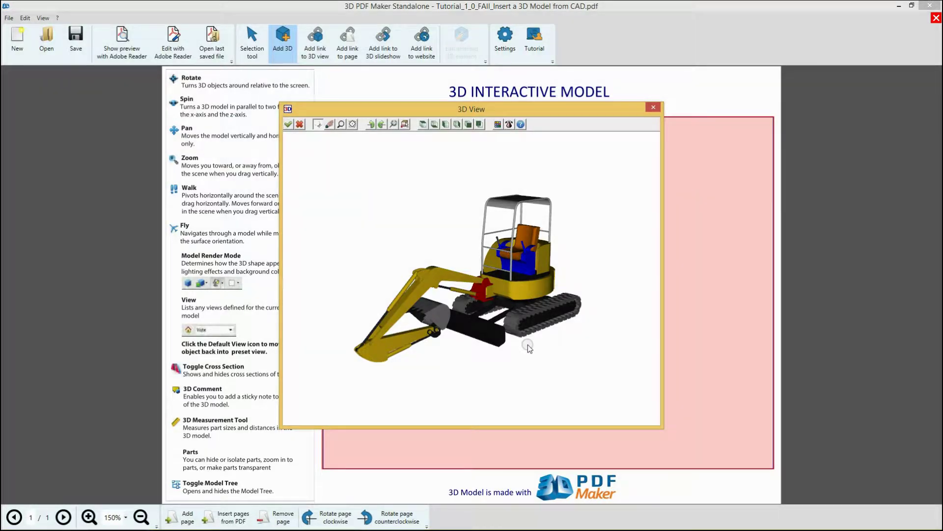
Enlarge the excavator until it fills the 3D view and accept this view for the PDF page.
scroll(528, 348, up, 4)
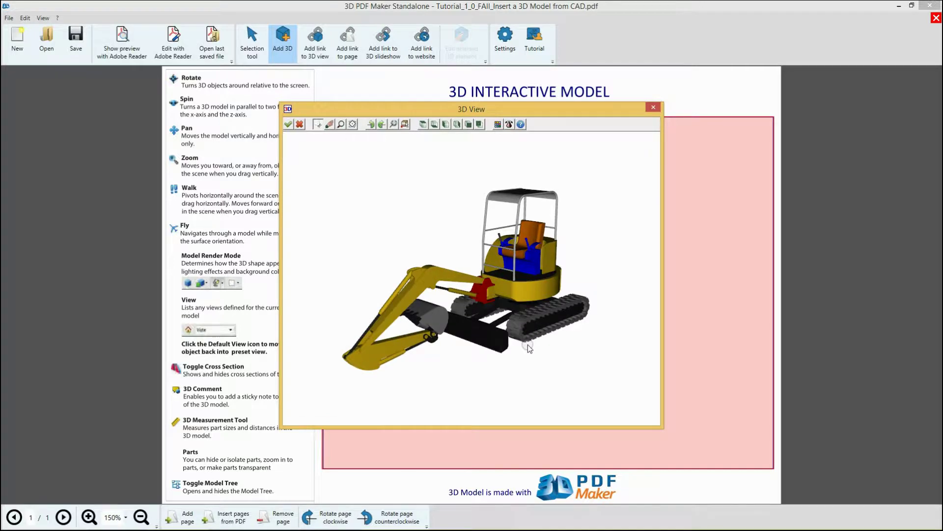
scroll(529, 348, up, 3)
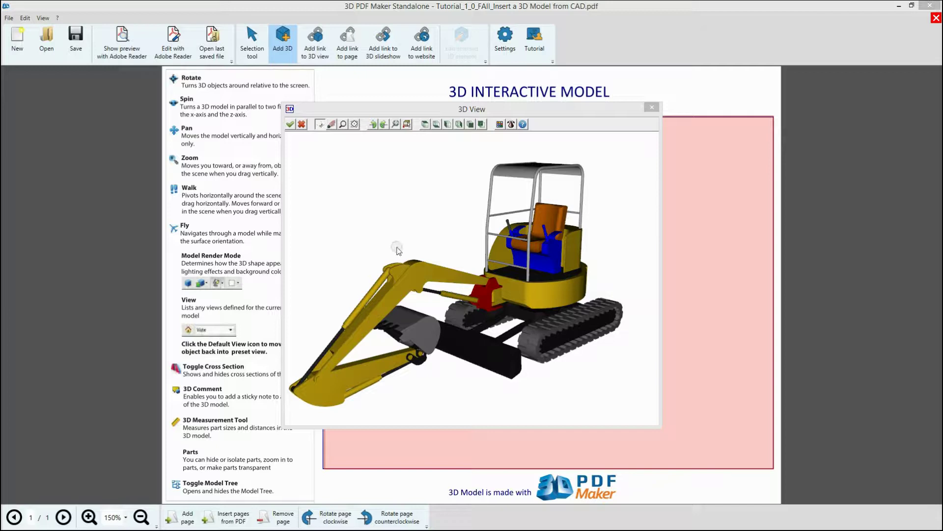
click(291, 124)
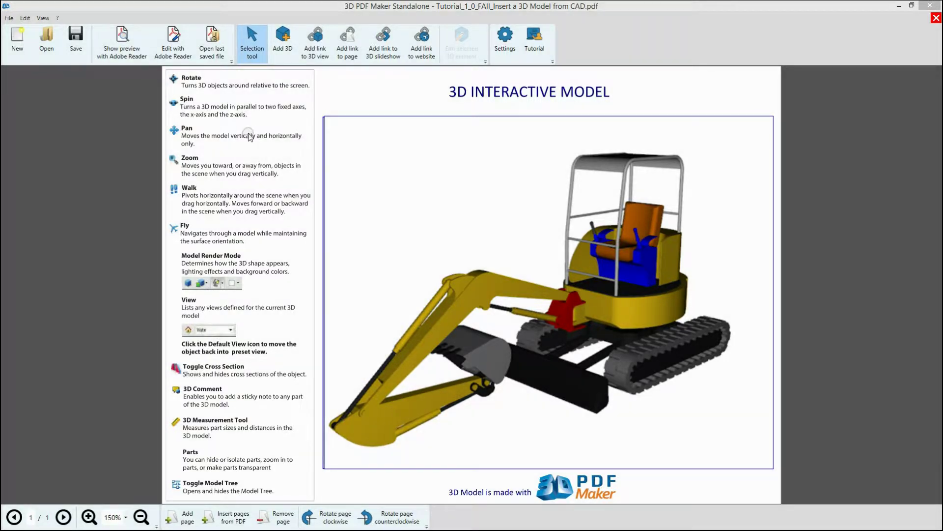
Preview the page in Adobe Reader and examine the interactive excavator model from several angles.
click(128, 55)
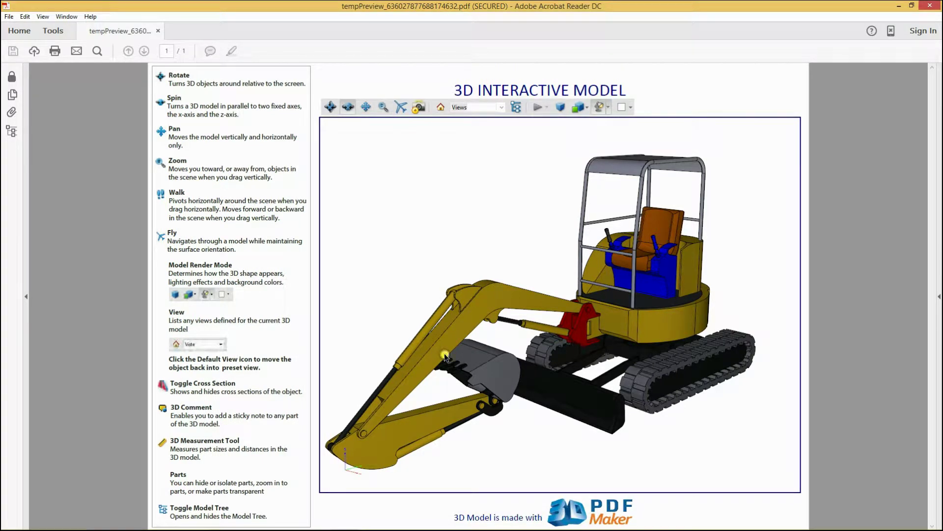
drag(444, 355, 879, 362)
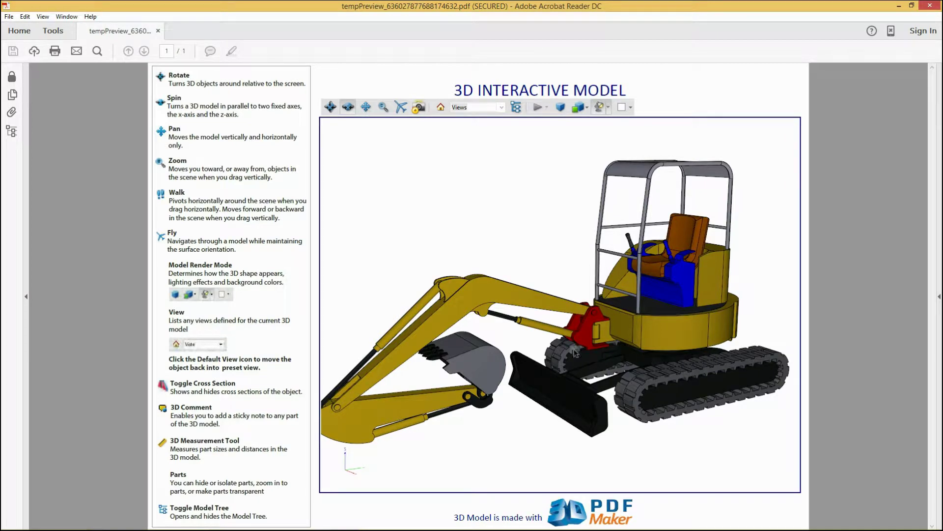
drag(445, 346, 926, 322)
drag(559, 317, 625, 335)
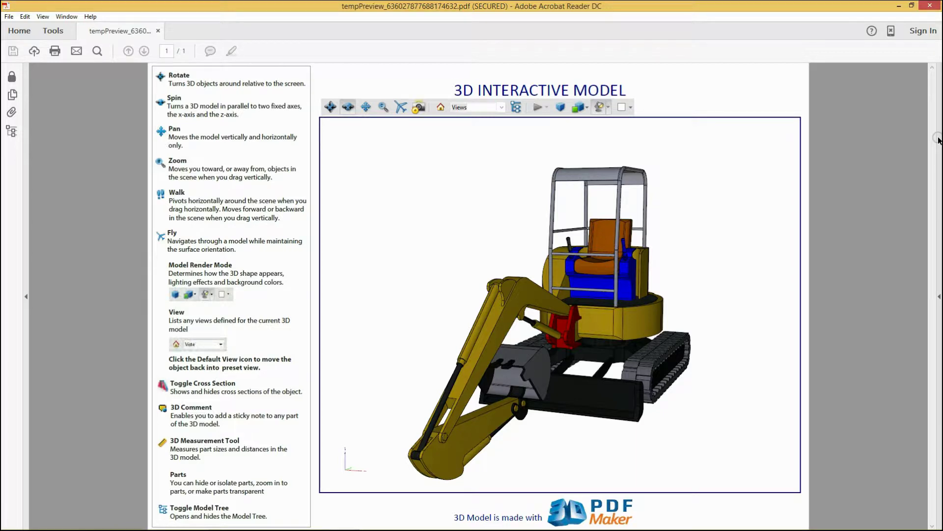
Close the Adobe Reader preview and close the excavator document without saving the changes.
click(919, 133)
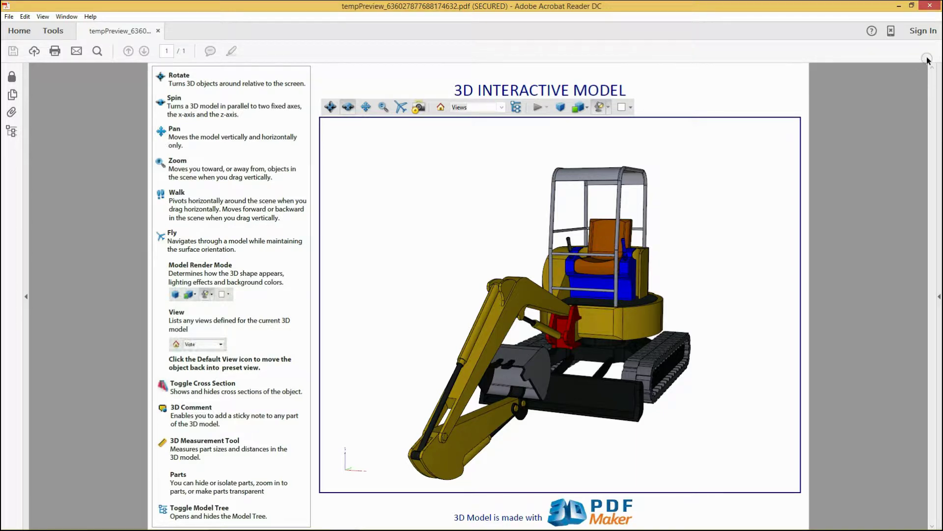
click(932, 6)
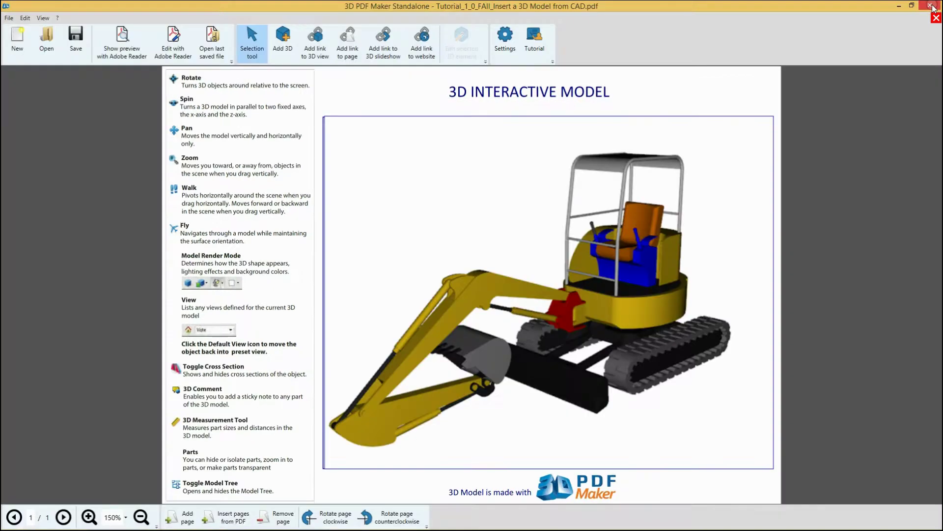
click(937, 20)
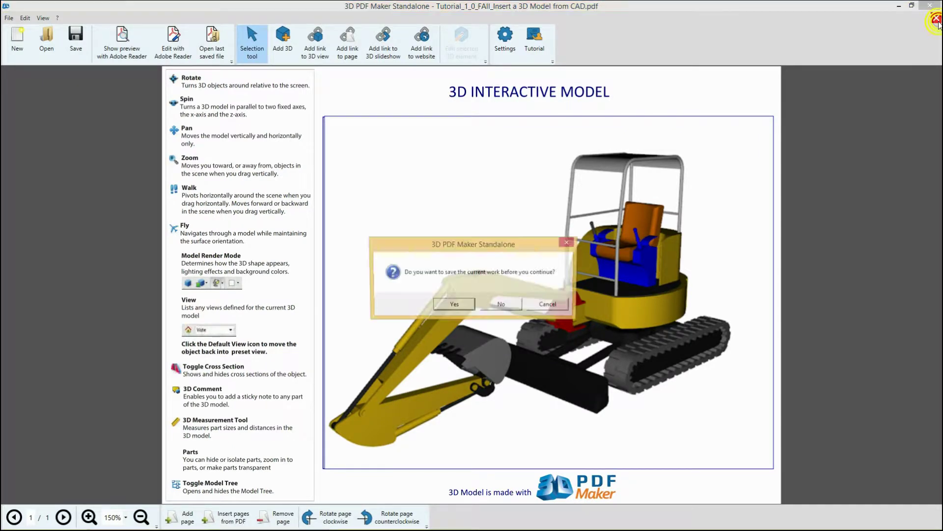
click(502, 305)
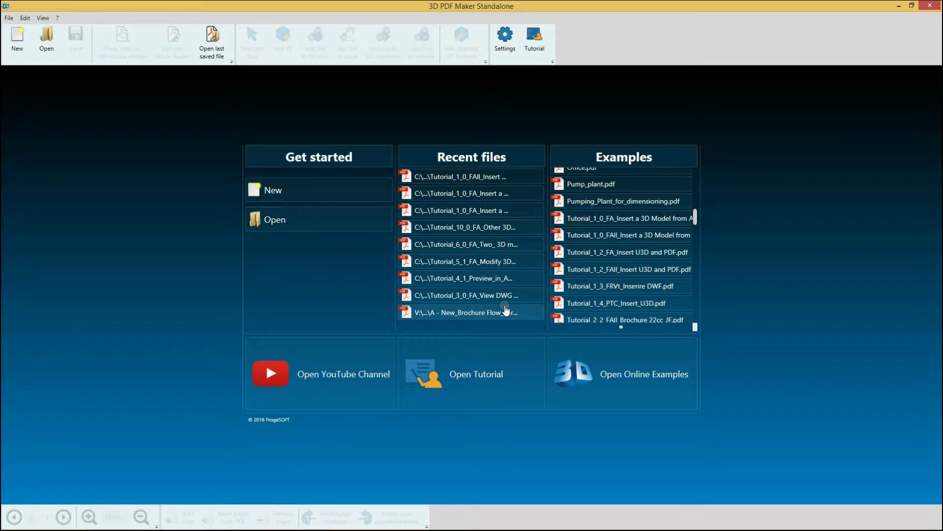
click(506, 309)
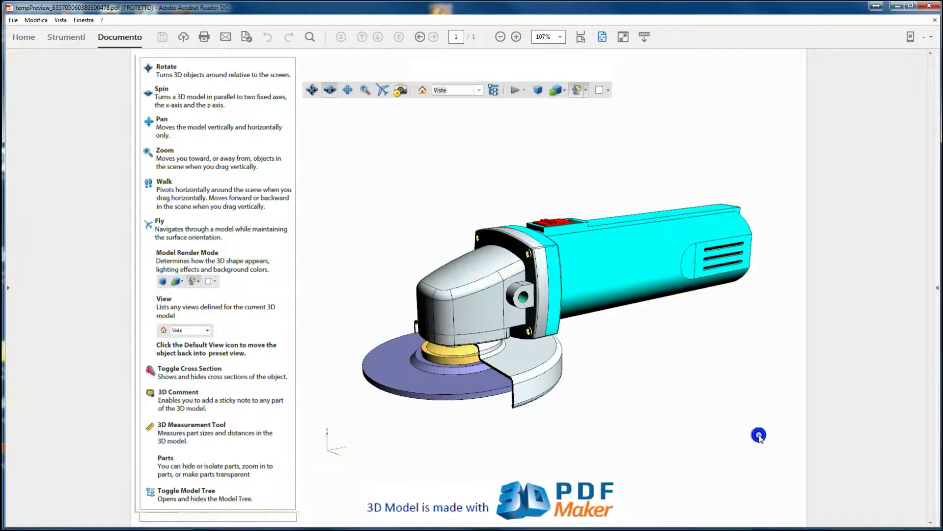
Examine the angle grinder and the green-handled valve in their open Adobe Reader previews, rotating each 3D model.
drag(757, 436, 394, 428)
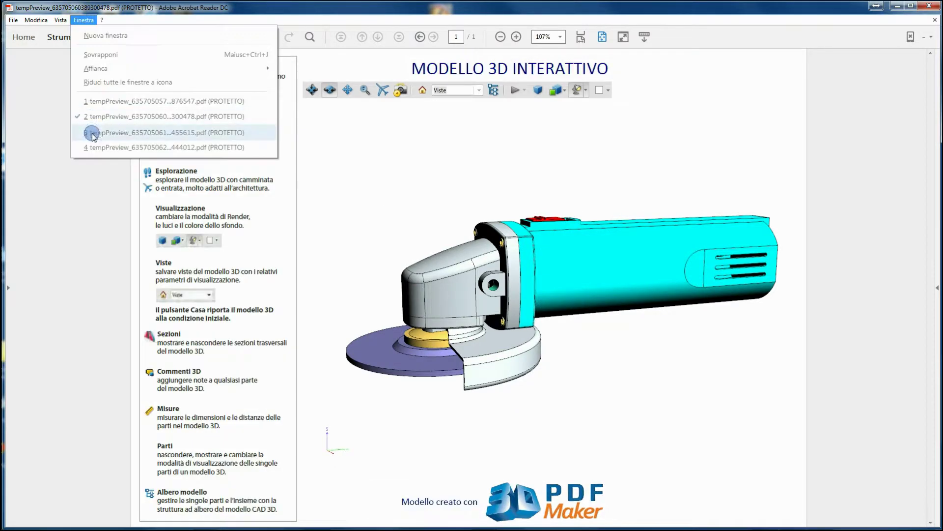
click(84, 131)
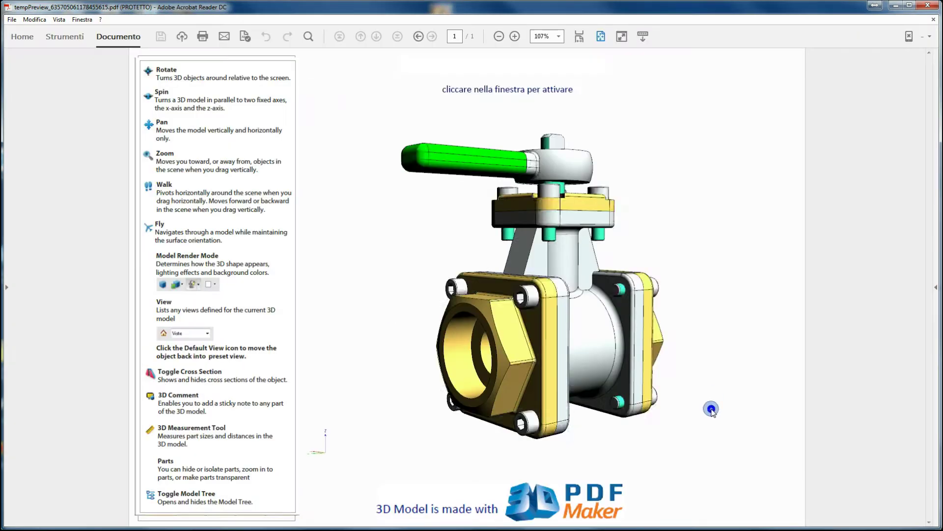
click(711, 410)
drag(751, 428, 317, 427)
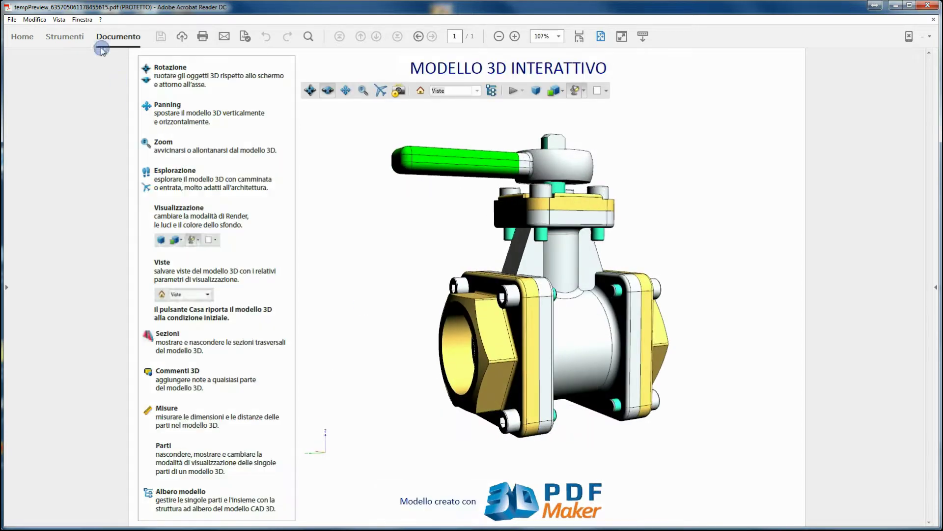
click(83, 20)
click(79, 147)
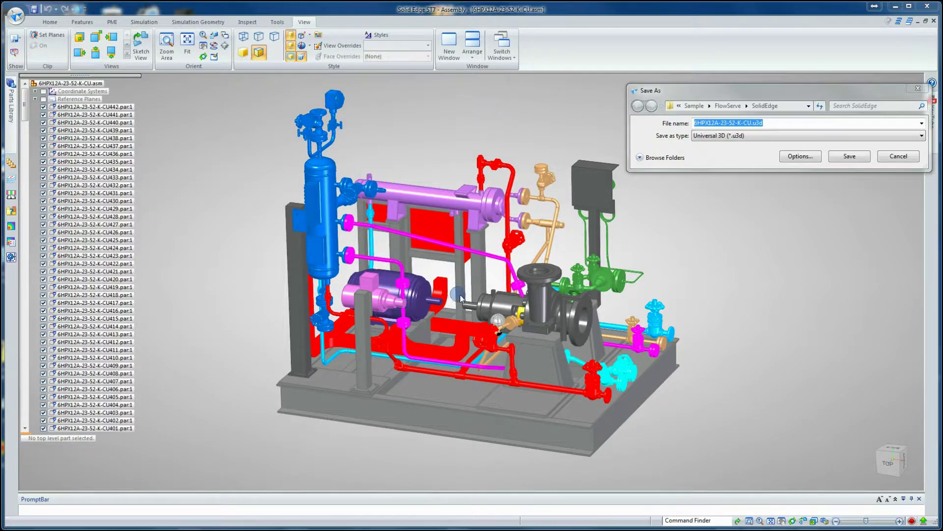
In Solid Edge, save the assembly as 6HPX12A-23-52-K-CU.u3d in Universal 3D (*.u3d) format, accepting the U3D export detail options.
click(743, 142)
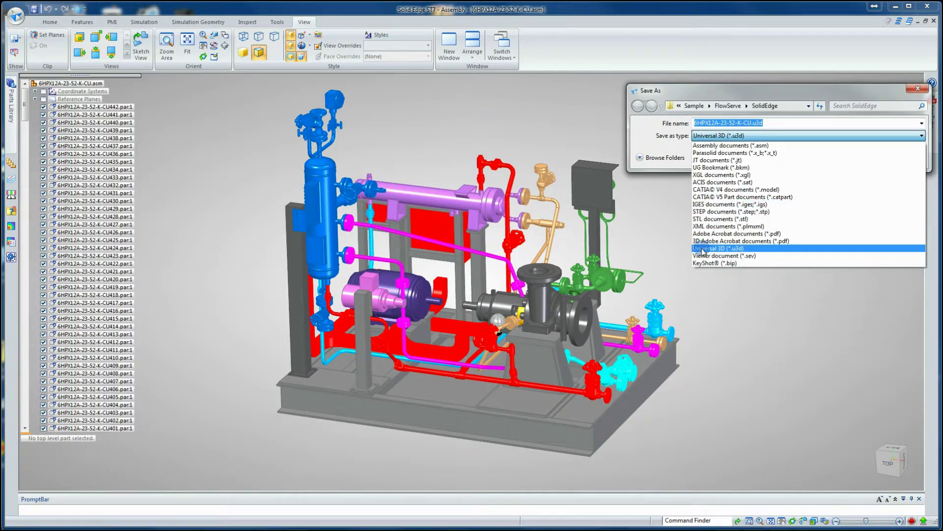
click(704, 249)
click(798, 159)
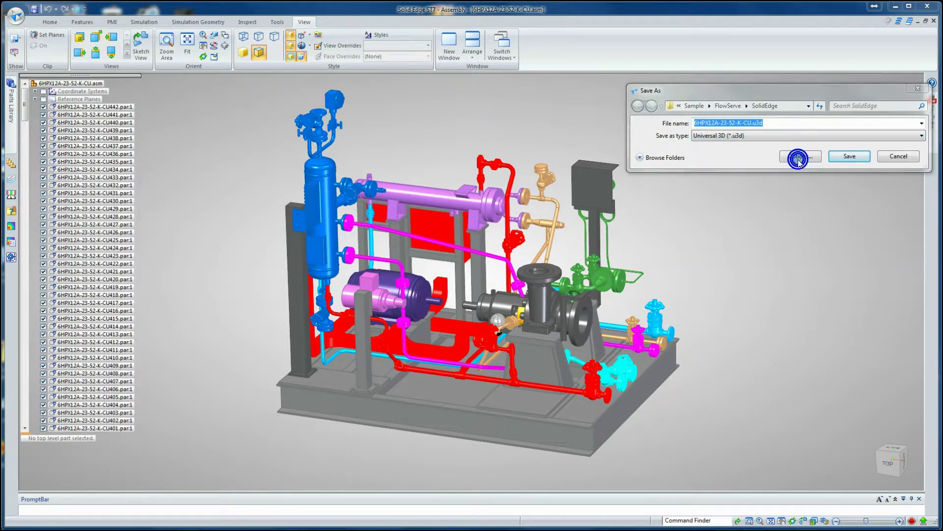
drag(788, 87, 806, 248)
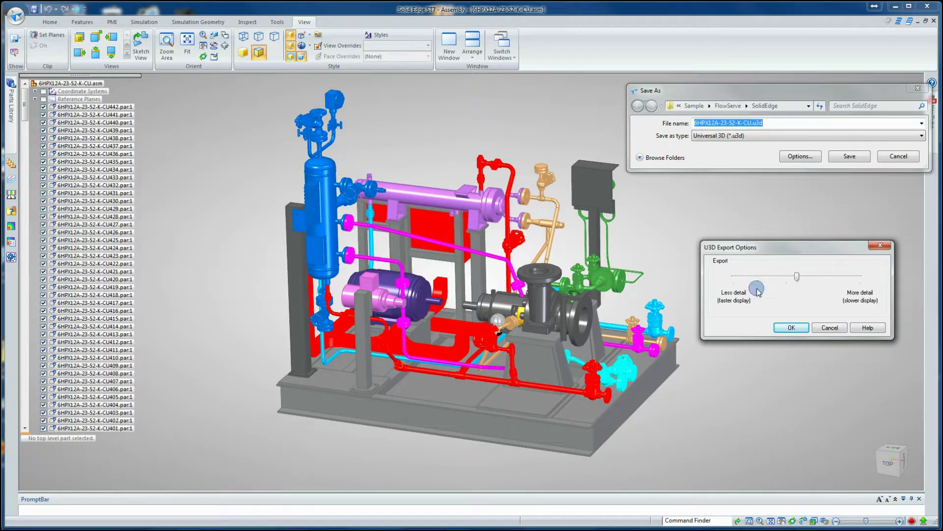
click(789, 327)
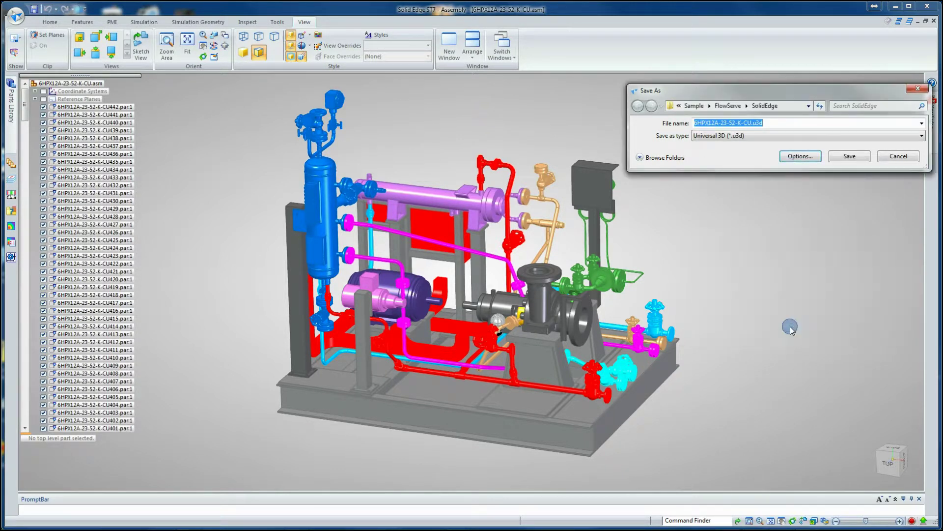
click(844, 155)
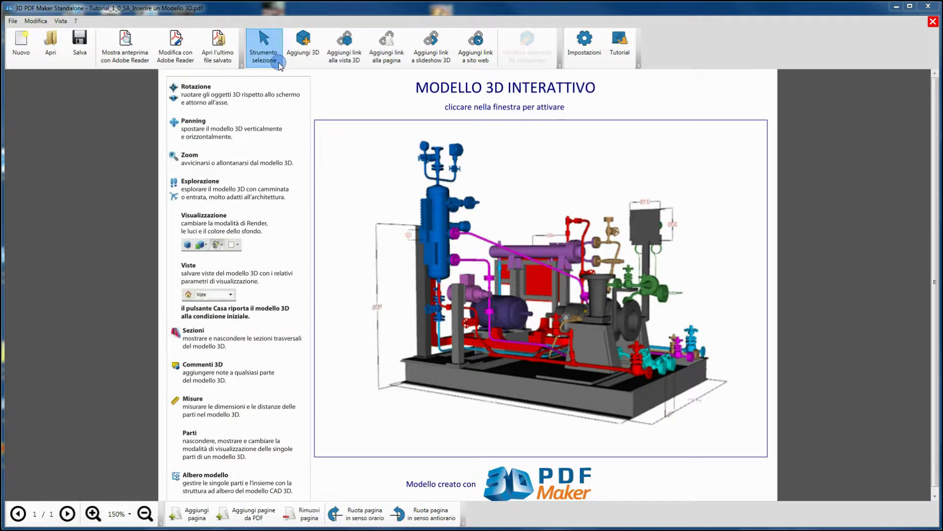
In 3D PDF Maker, select the pump plant model on the page and open it for editing.
click(272, 58)
click(369, 158)
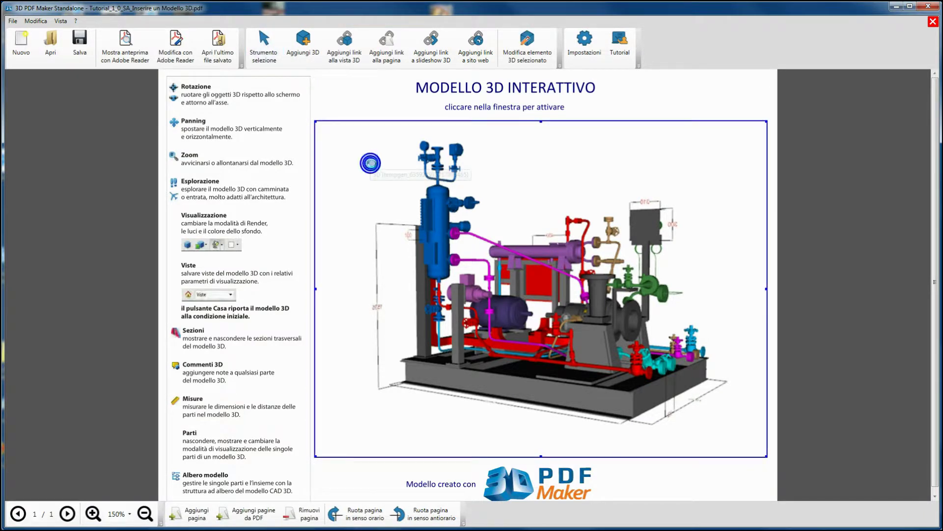
click(502, 59)
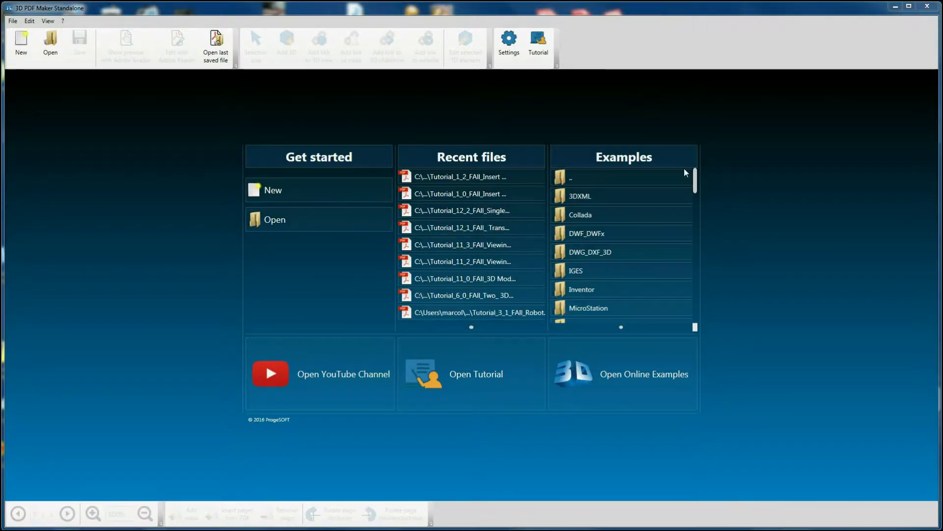
Open the example Tutorial_1_2_FAll_Insert U3D and PDF.pdf and draw a 3D frame over the blank area beneath "Quality without compromise".
drag(695, 183, 702, 241)
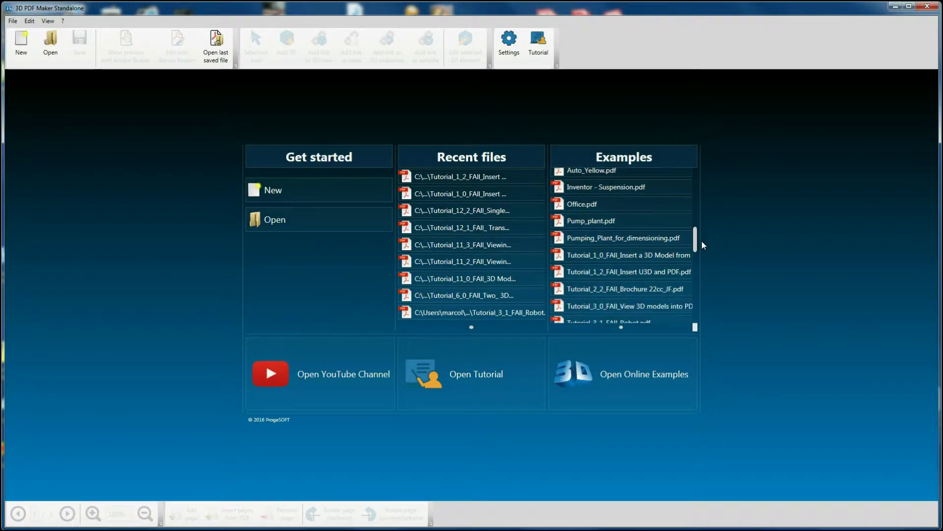
double_click(599, 273)
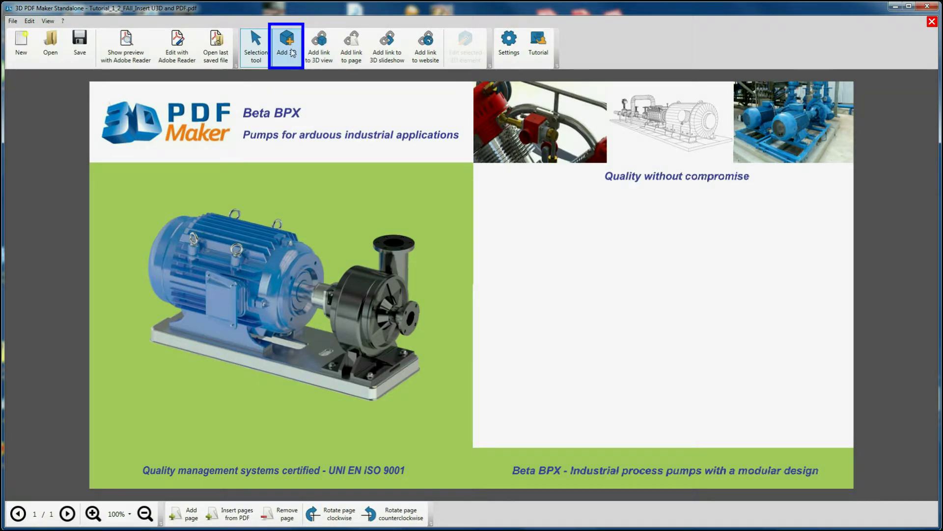
drag(854, 179, 474, 447)
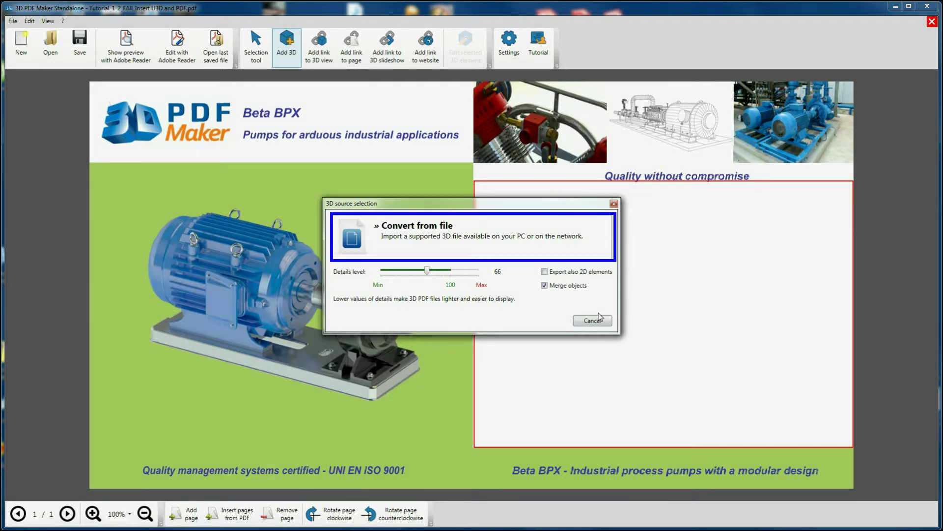
Choose to convert from file, filter the Tutorial folder to U3D (*.u3d) files and import Pump_Plant.U3D.
click(444, 236)
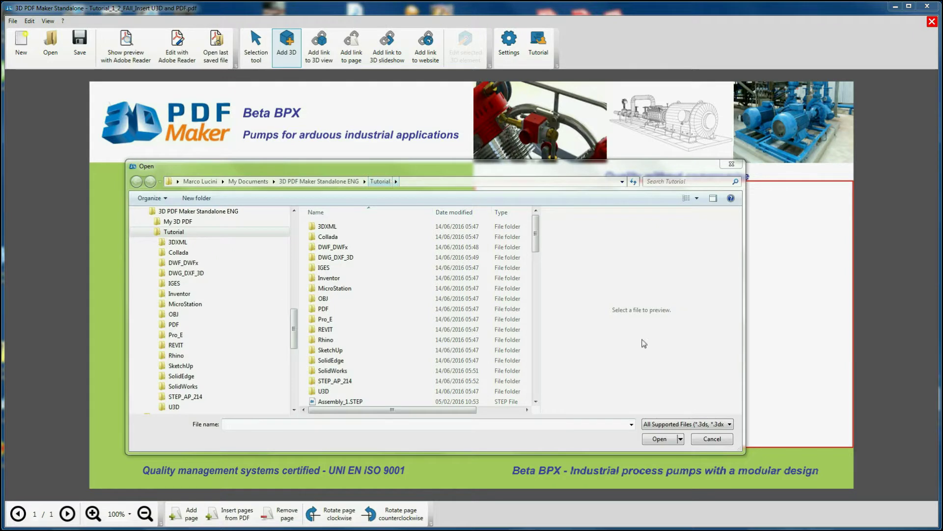
click(685, 423)
click(656, 392)
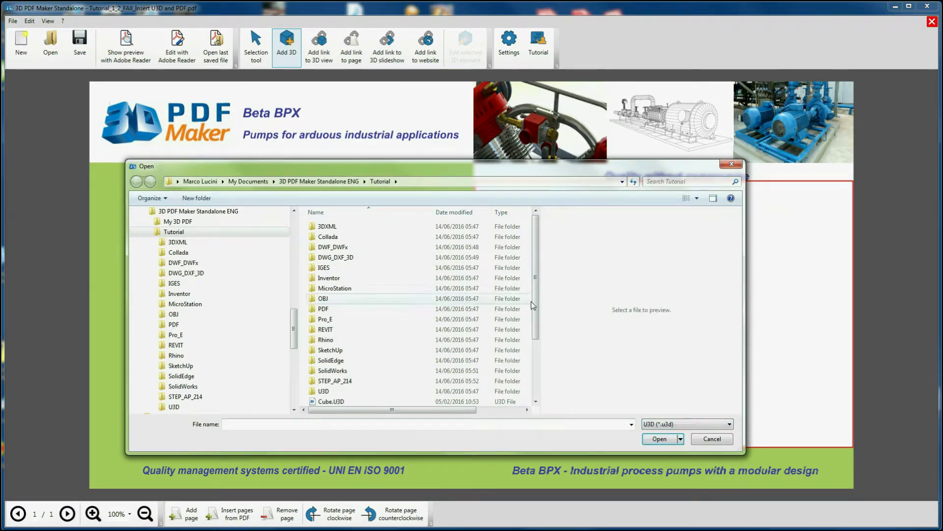
scroll(537, 305, down, 3)
click(344, 339)
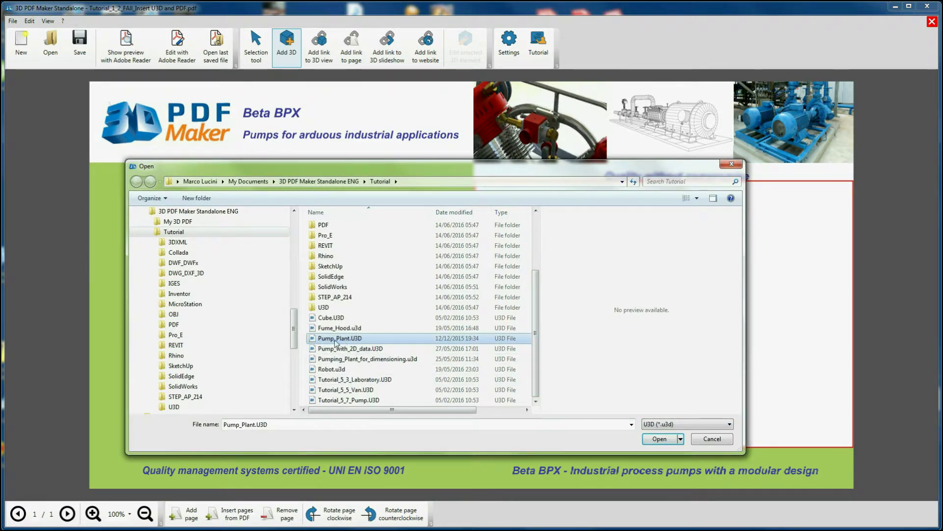
click(660, 438)
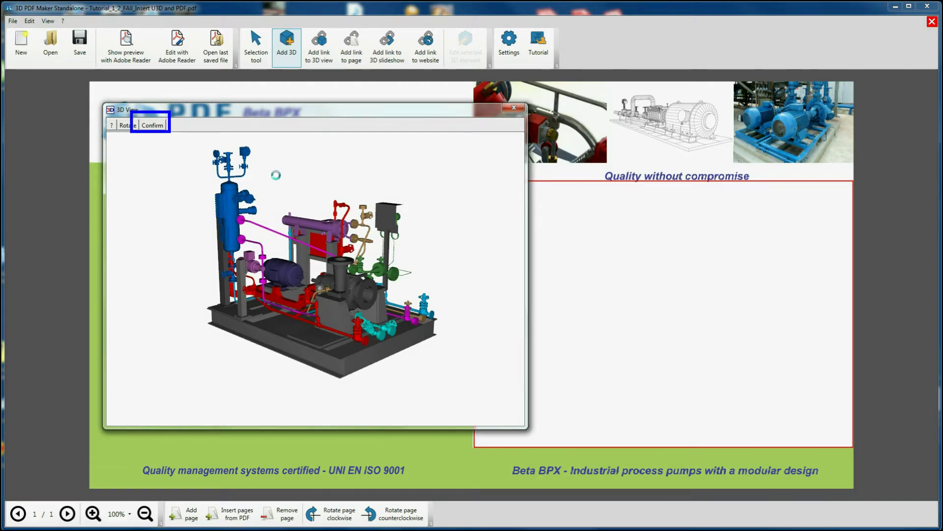
Confirm the pump plant's orientation, then enlarge and lower it so it fits the 3D view, and accept this view.
click(156, 129)
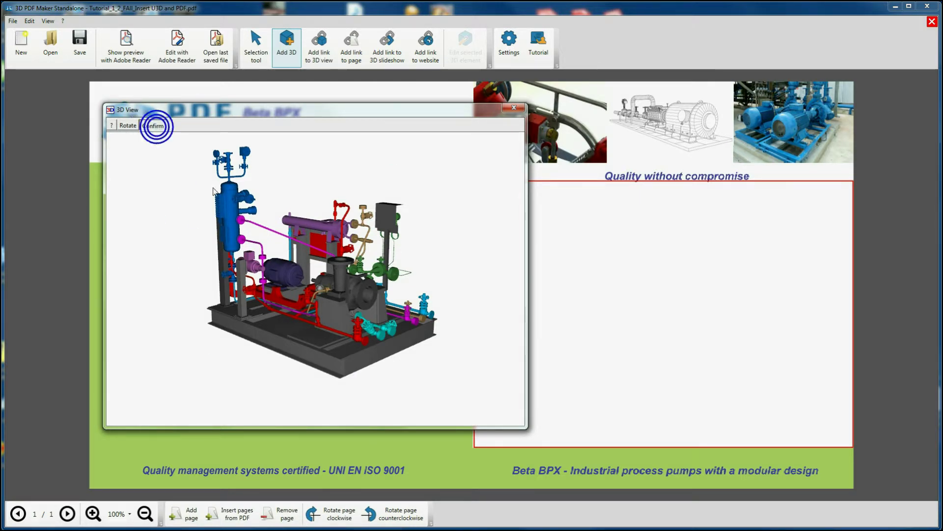
scroll(304, 312, up, 4)
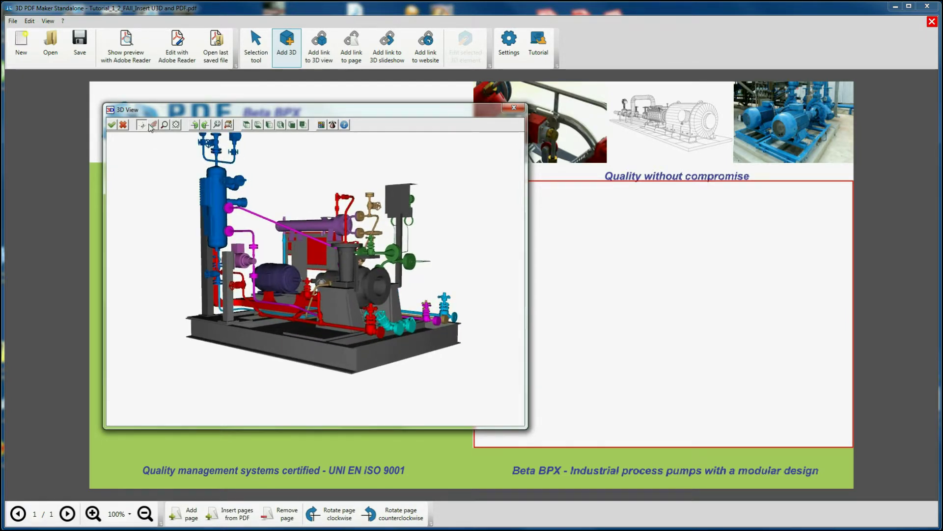
click(152, 124)
drag(276, 238, 281, 270)
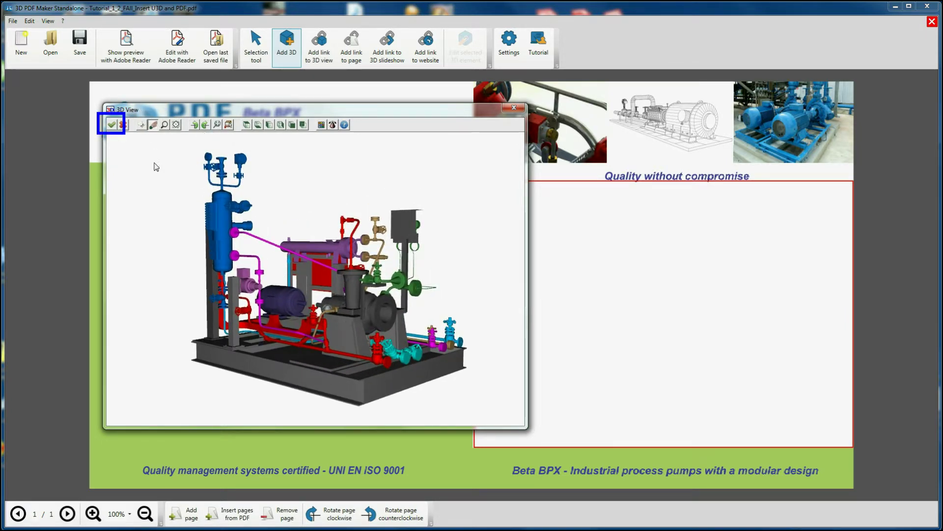
click(112, 125)
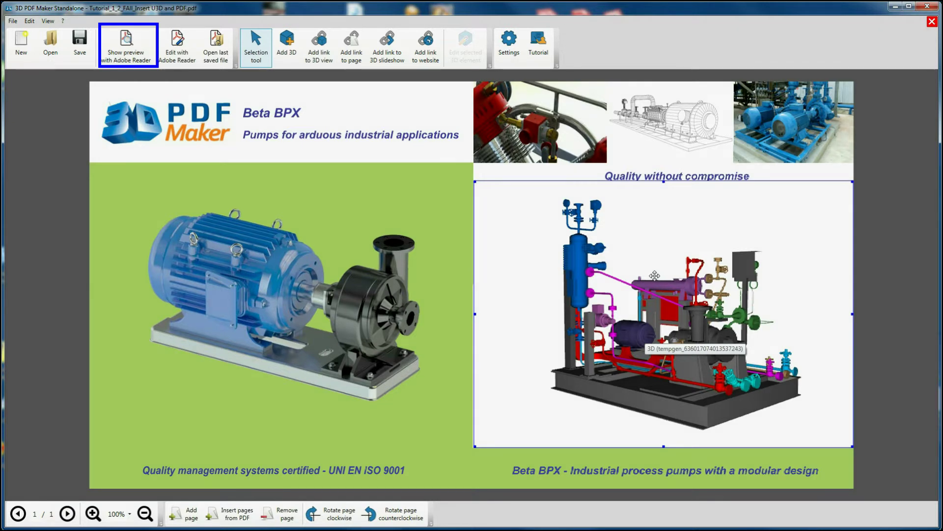
Preview the page in Adobe Reader, examine the pump plant closely from several angles, and return to its default view.
click(132, 49)
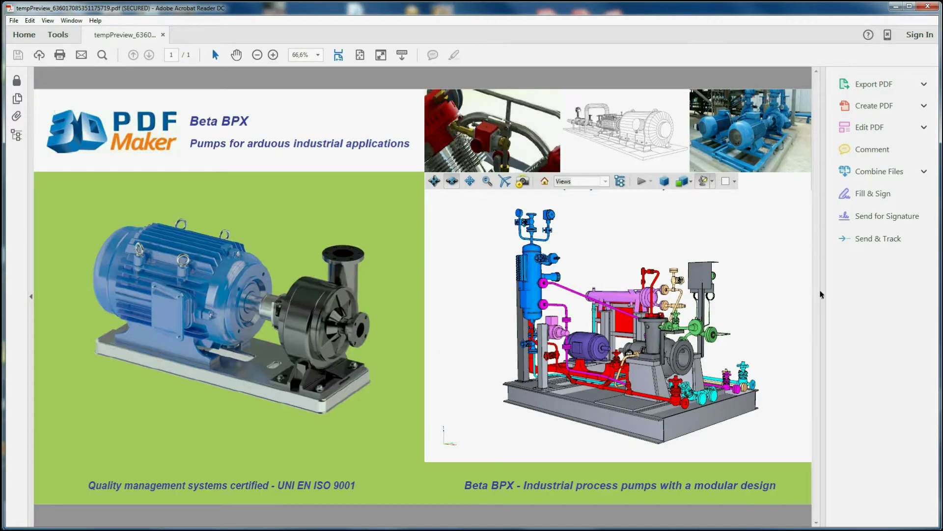
click(820, 295)
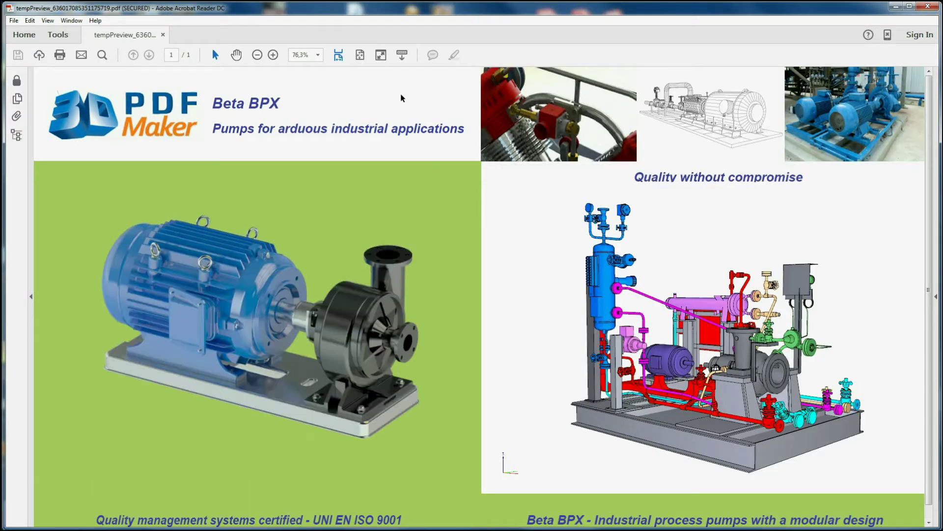
click(674, 319)
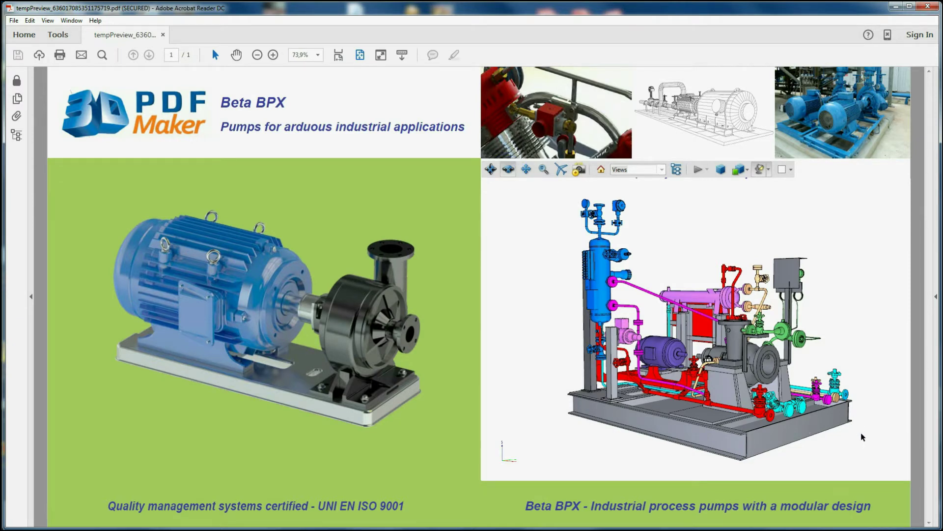
drag(862, 437, 806, 432)
drag(873, 435, 793, 437)
scroll(776, 433, up, 5)
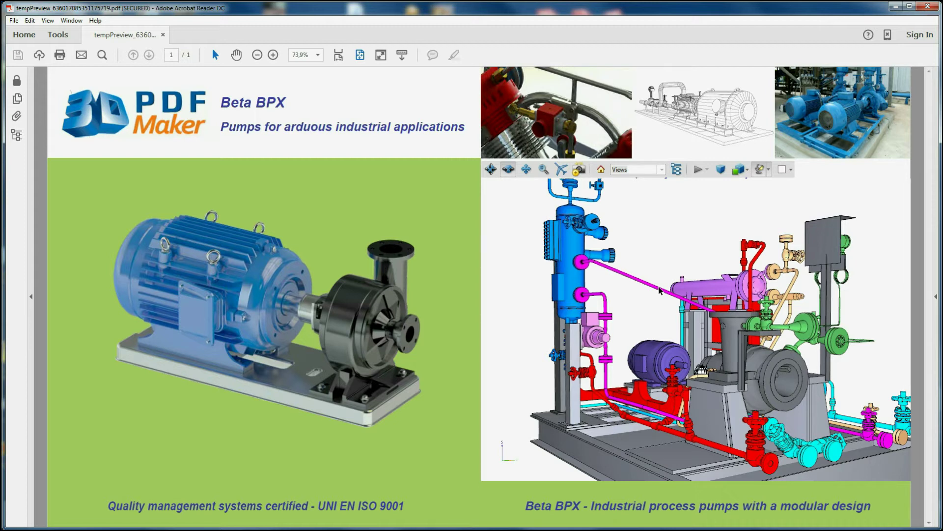
click(601, 169)
Compare the pump plant under Headlamp lighting from several angles with CAD Optimized Lights.
click(769, 169)
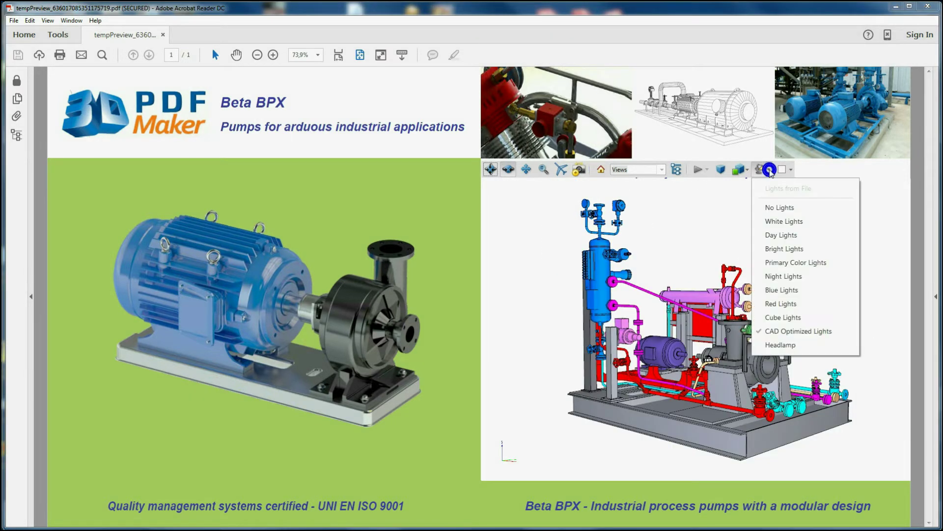
click(781, 345)
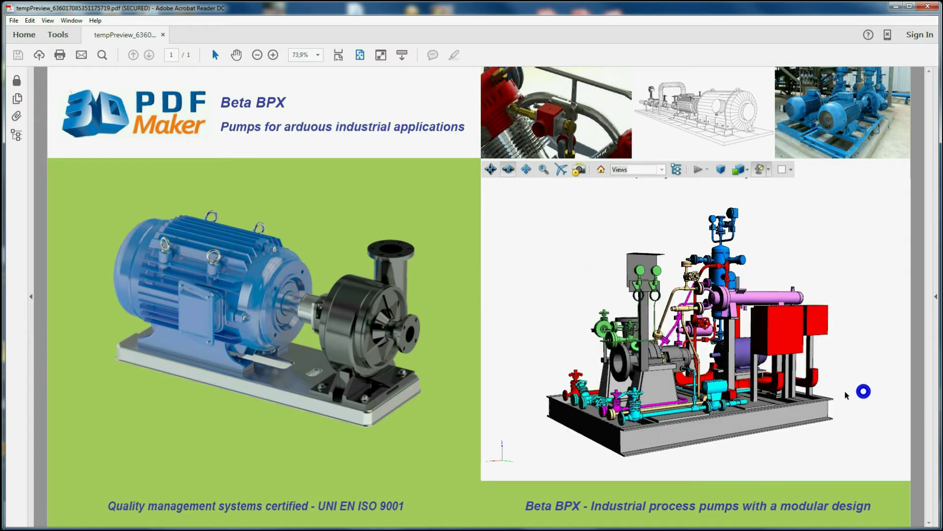
drag(859, 399, 735, 245)
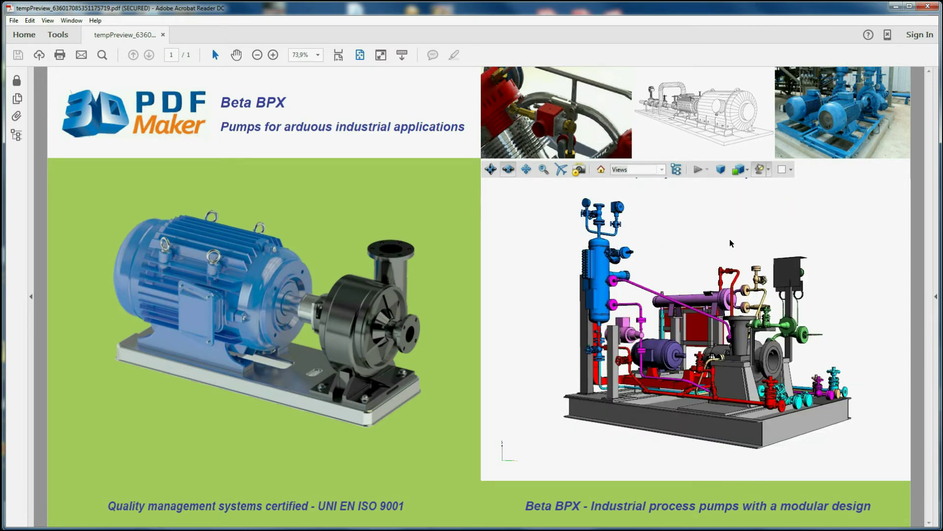
click(769, 170)
click(779, 332)
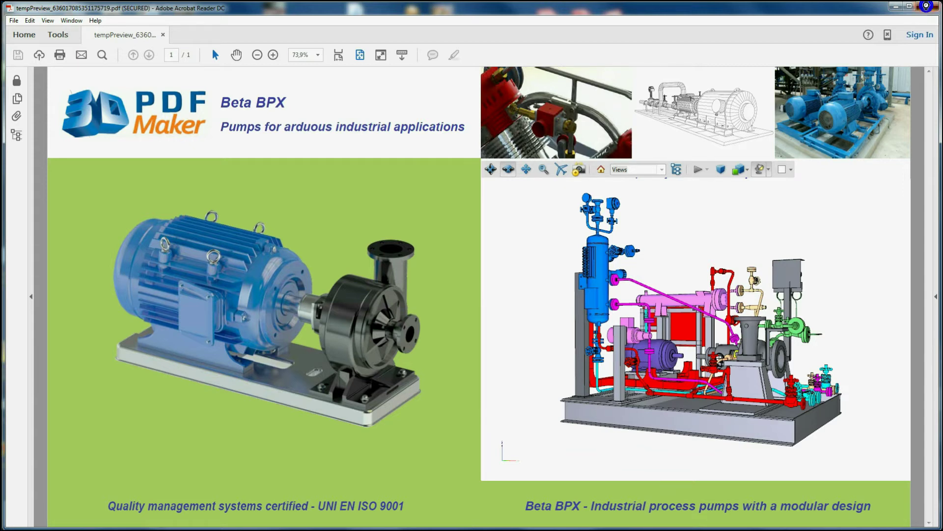
Close the Adobe Reader preview and return to 3D PDF Maker, closing the pump plant document without saving it.
click(927, 6)
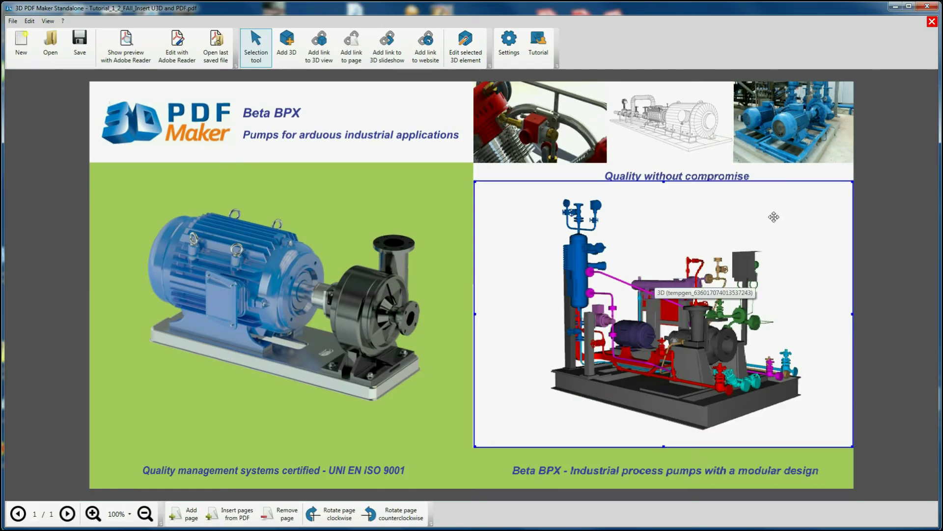
click(932, 23)
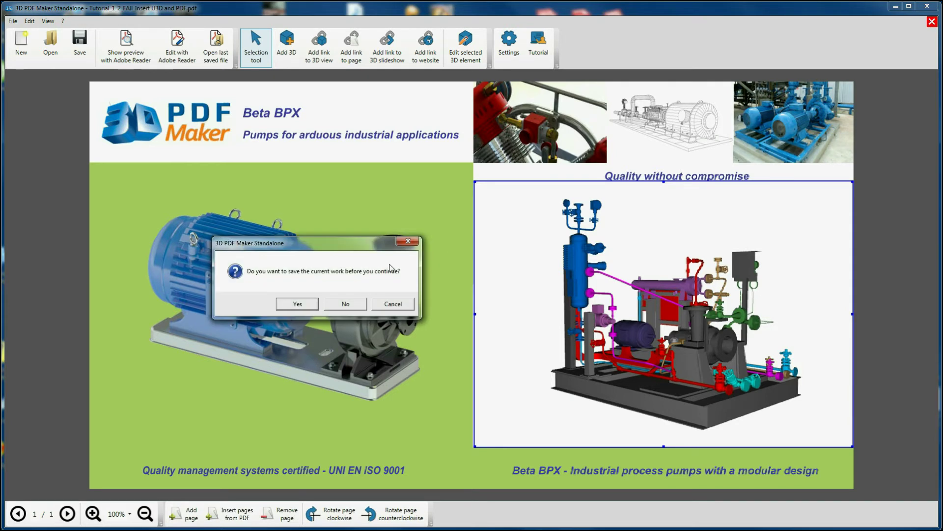
click(346, 304)
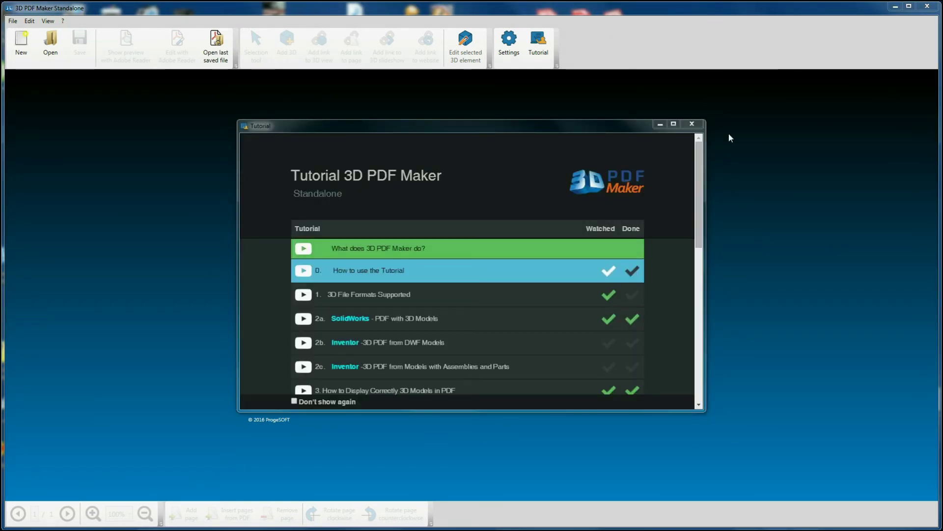
Close the Tutorial window, reopen the tutorial from the start page and dismiss its introductory message to reach the lesson list.
click(693, 124)
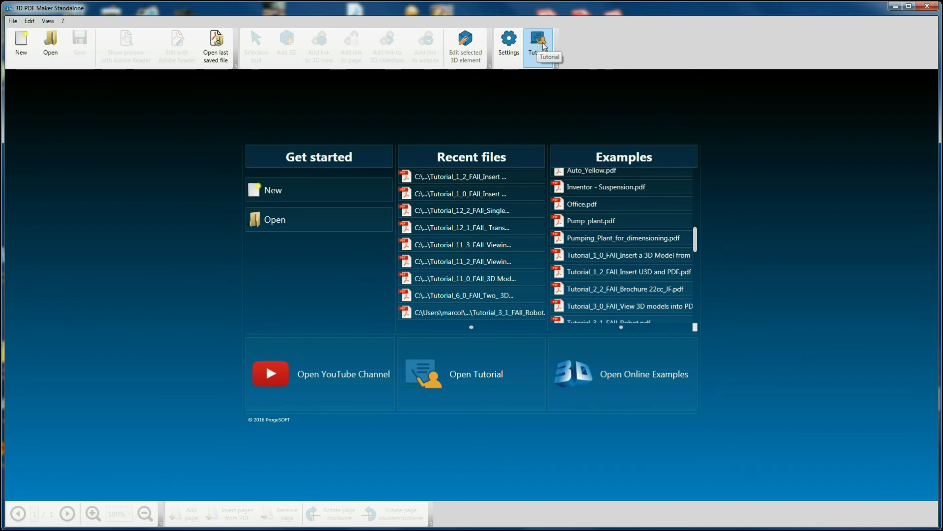
click(484, 381)
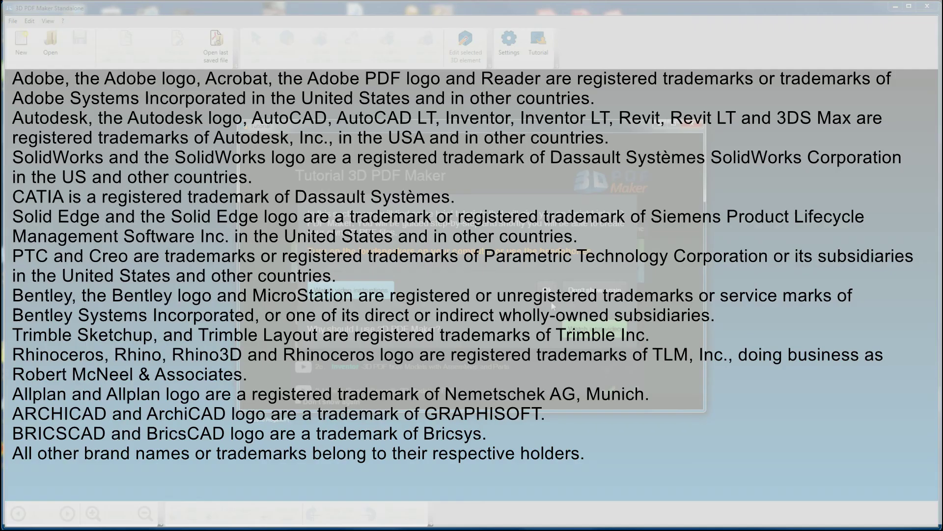
click(548, 288)
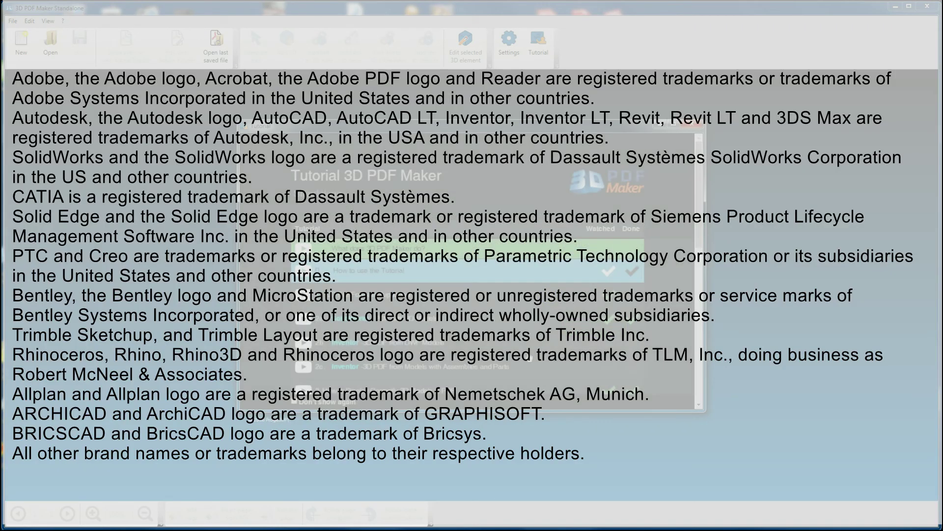